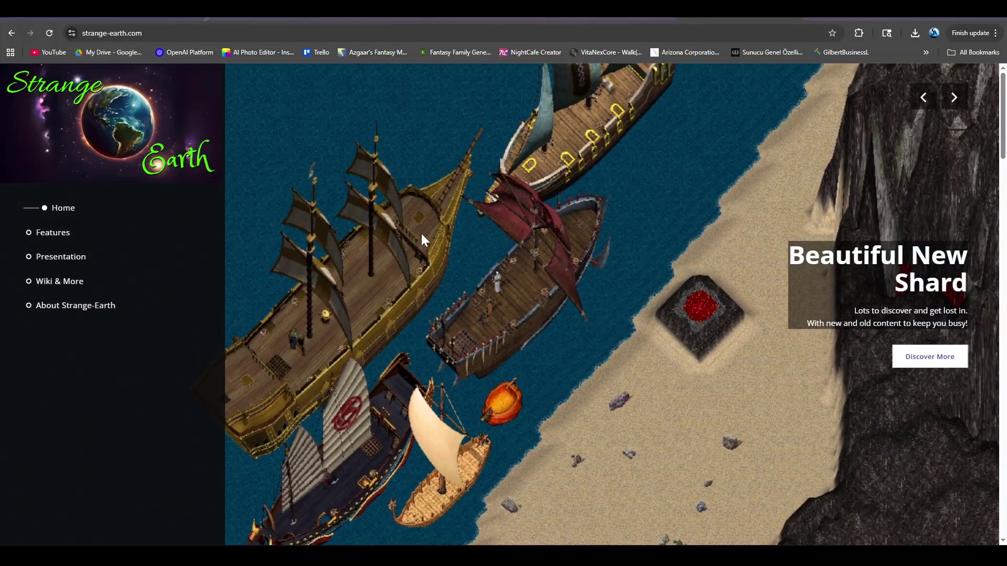
# Look over the Strange Earth homepage down to the Detailed Wiki section and open the Strange Wiki
pyautogui.scroll(-6, 414, 262)
pyautogui.scroll(6, 543, 314)
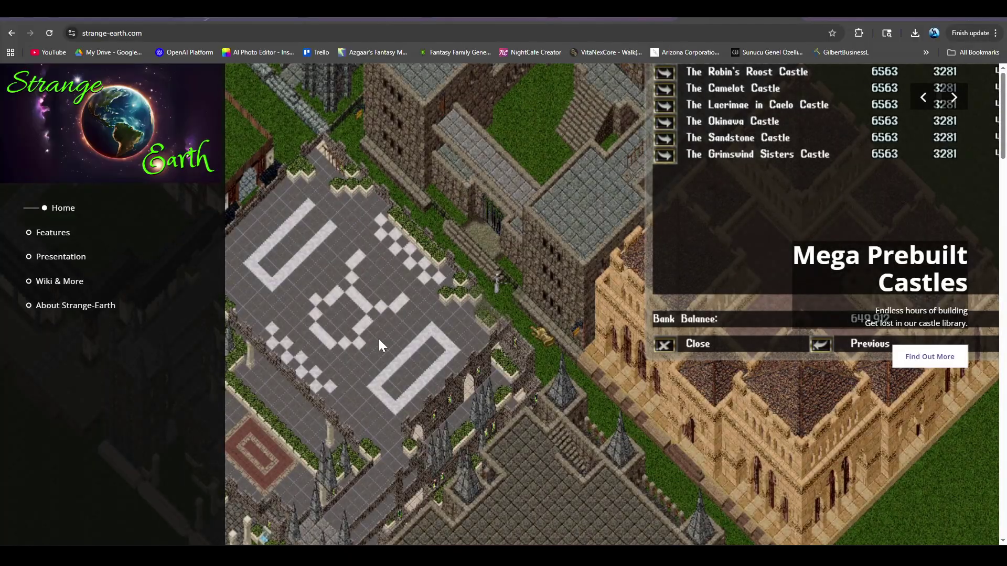
pyautogui.scroll(-6, 378, 339)
pyautogui.scroll(-12, 383, 359)
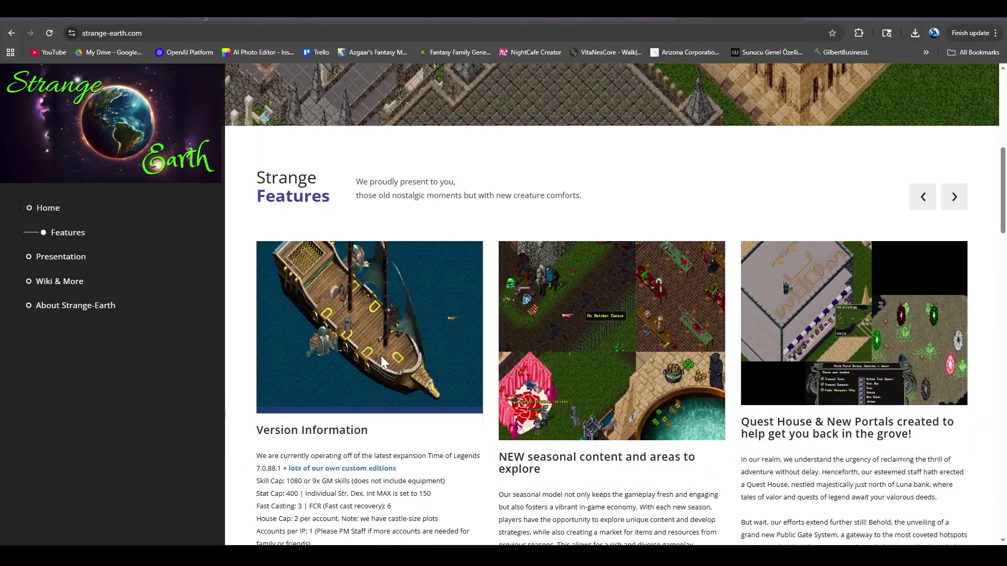
pyautogui.scroll(-4, 378, 352)
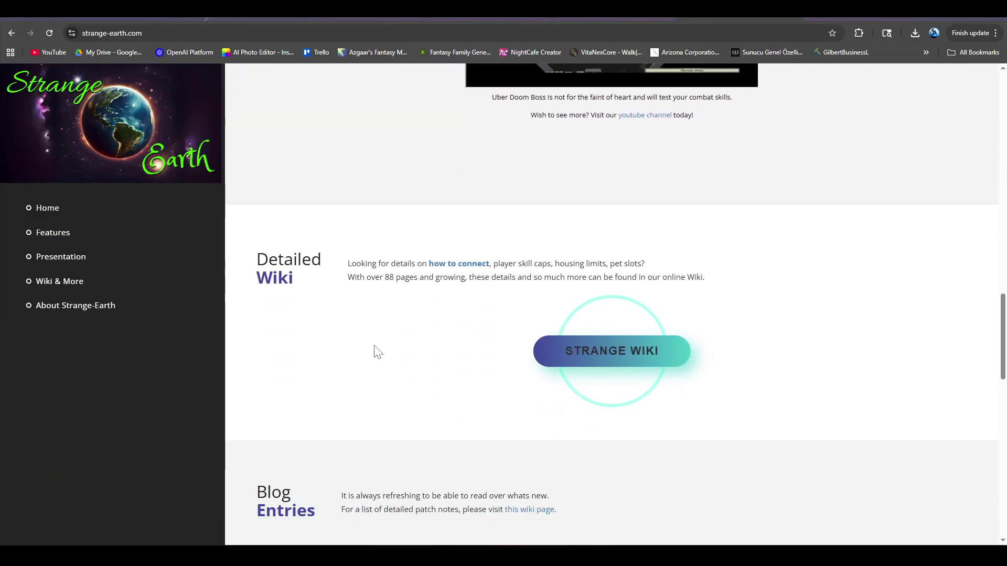
pyautogui.click(591, 292)
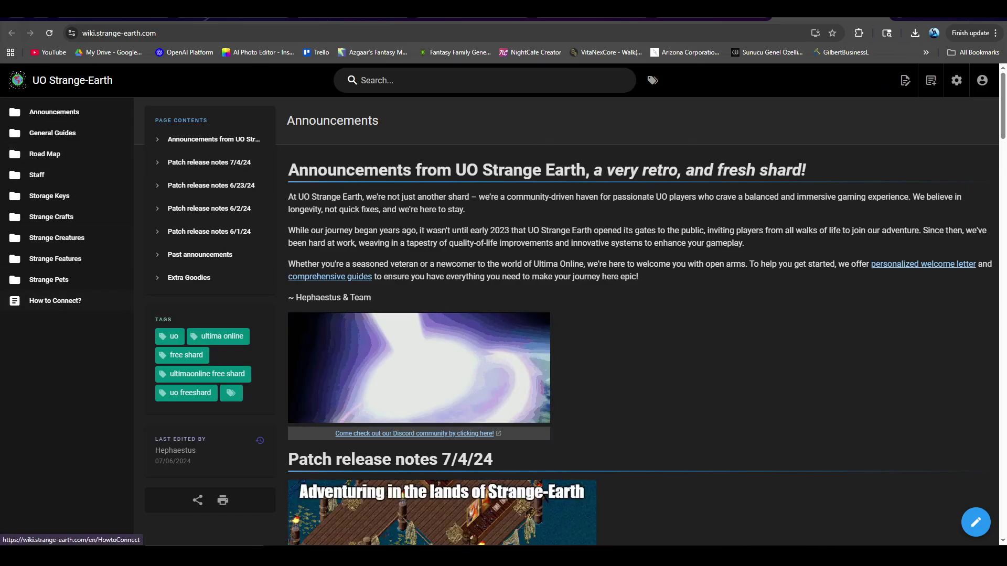
# Search the wiki for "Fea", open the Strange Earth Rewards page and read through it
pyautogui.click(431, 81)
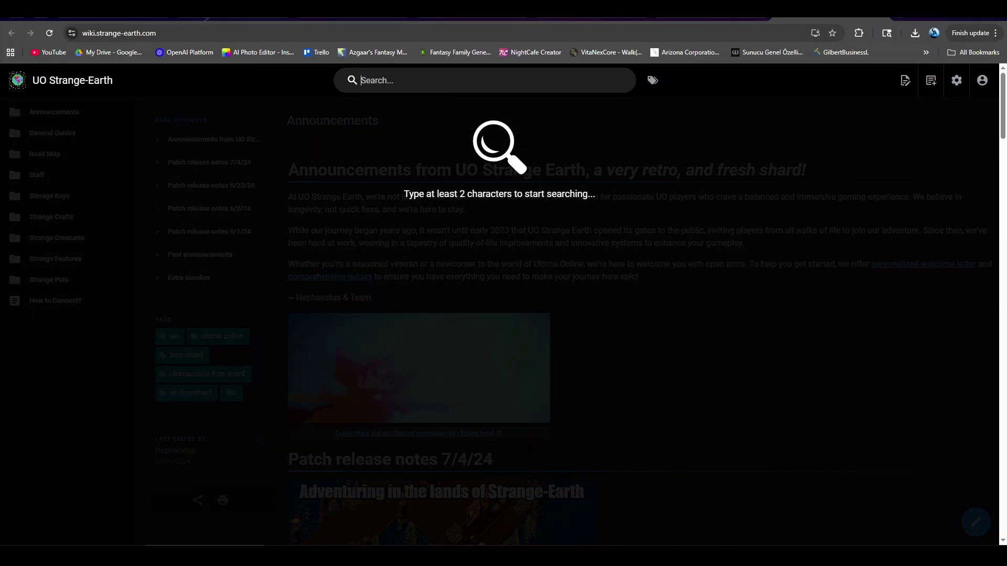
pyautogui.write('Fr')
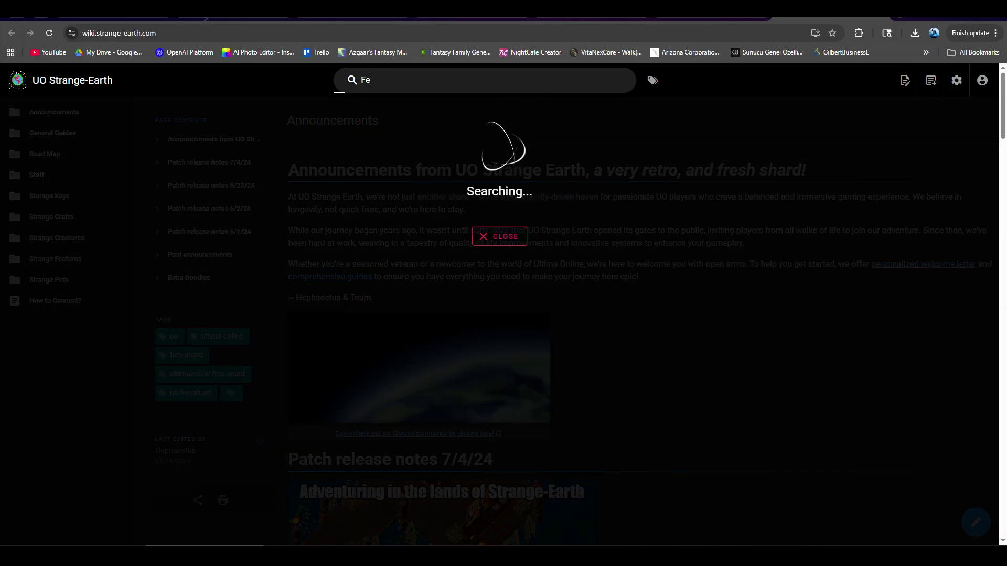
pyautogui.write('a')
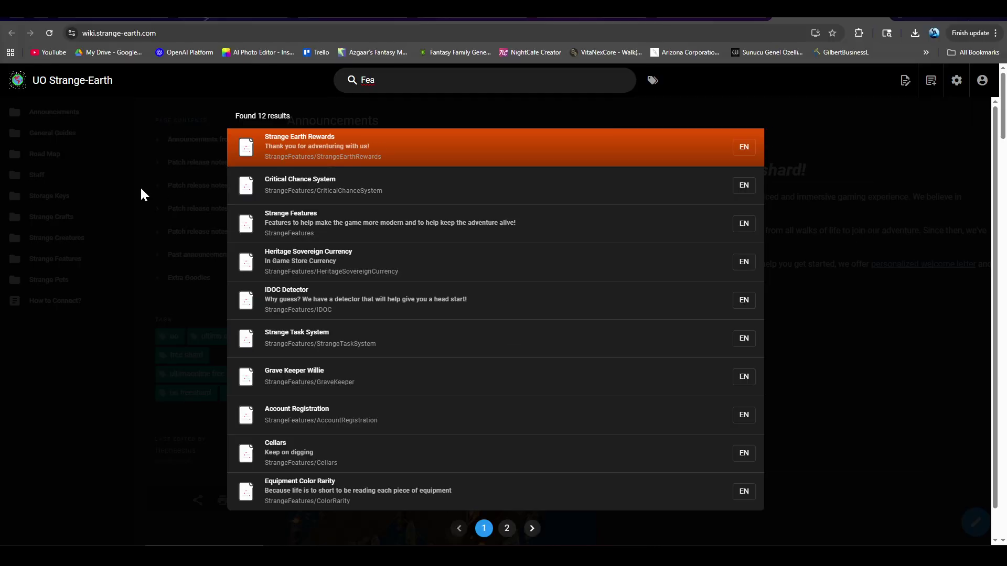
pyautogui.click(381, 158)
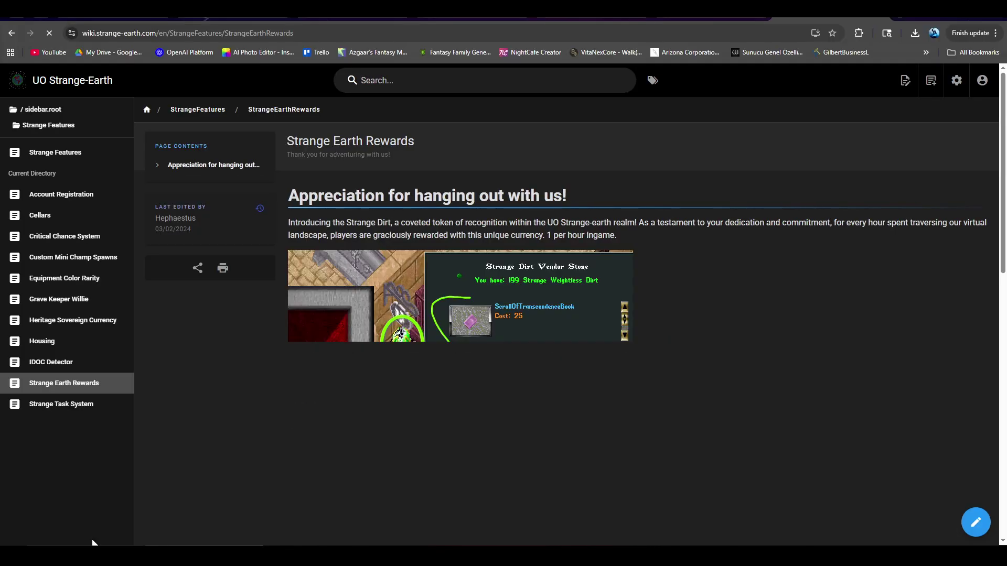
pyautogui.scroll(-8, 351, 210)
pyautogui.scroll(-4, 352, 213)
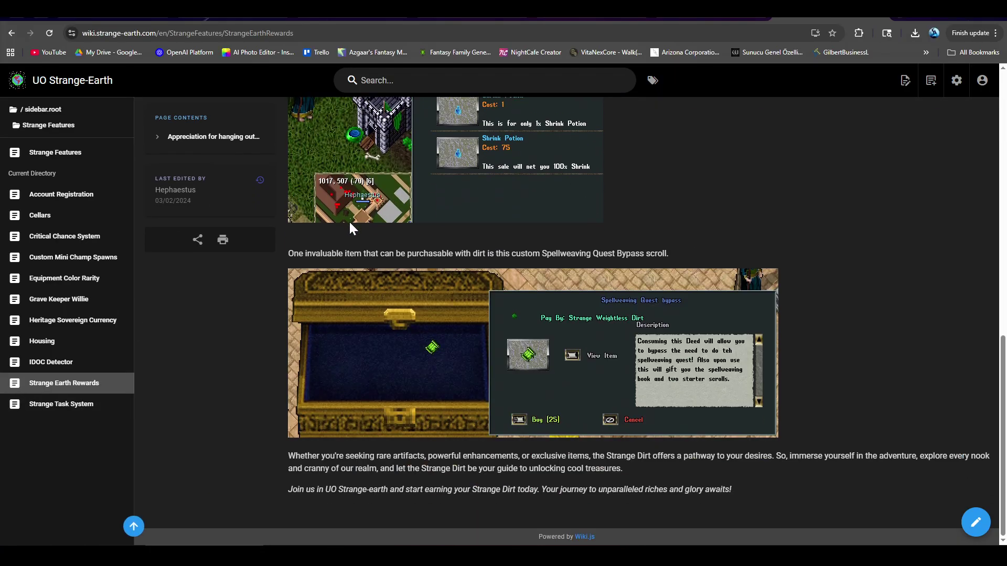
pyautogui.scroll(12, 348, 220)
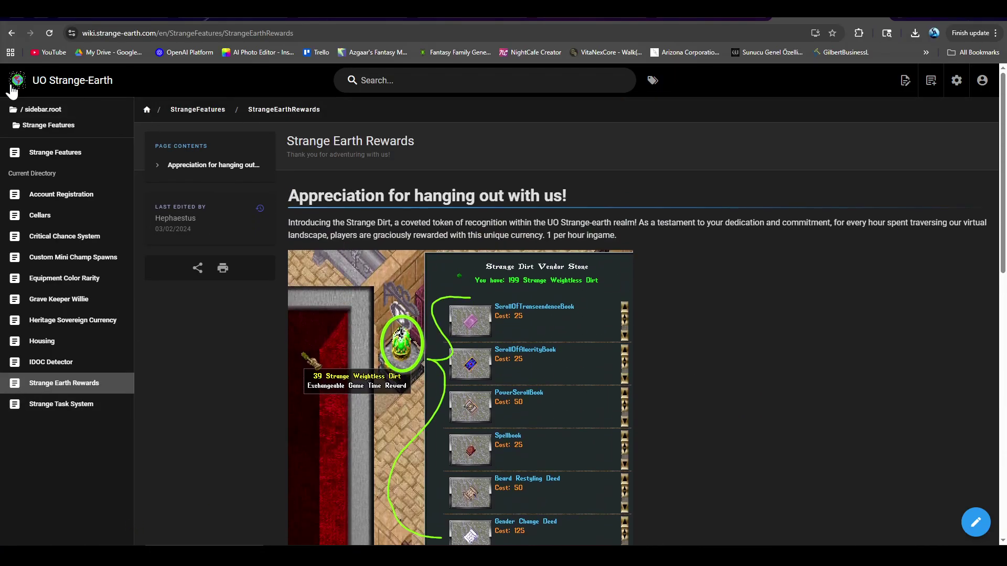
# Follow the client bundle download link in the wiki's How to Connect guide, and open the Downloads folder
pyautogui.click(12, 85)
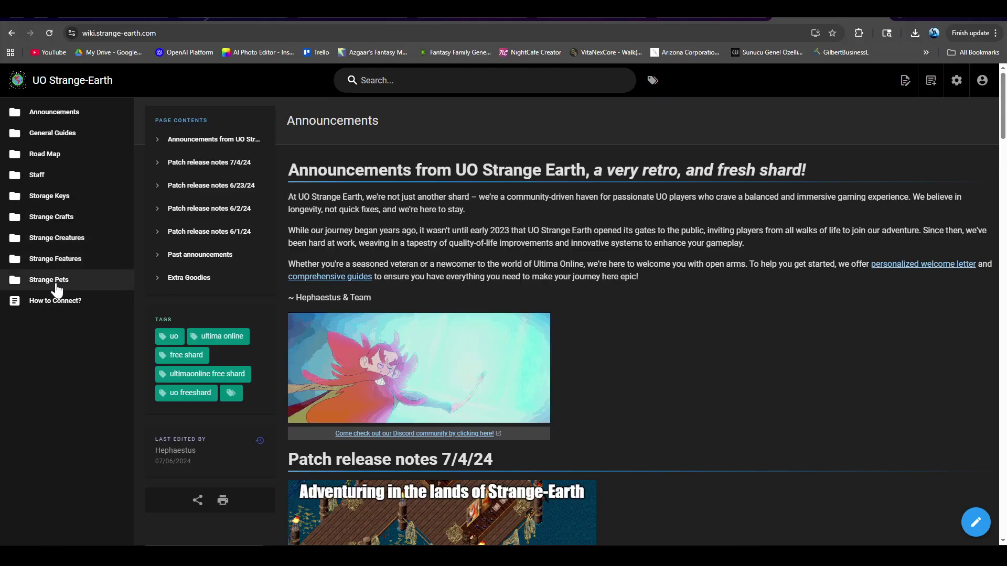
pyautogui.click(54, 302)
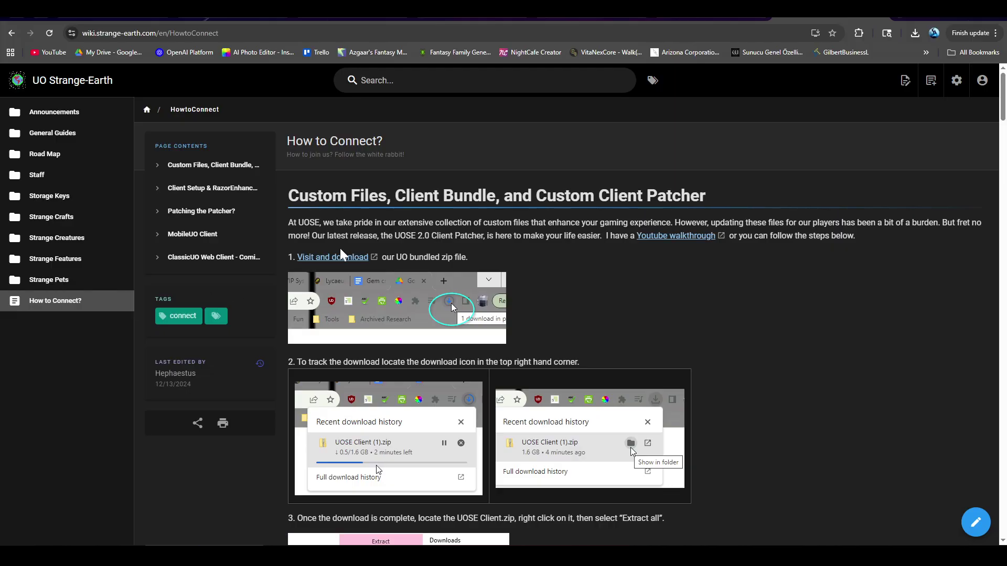
pyautogui.click(328, 258)
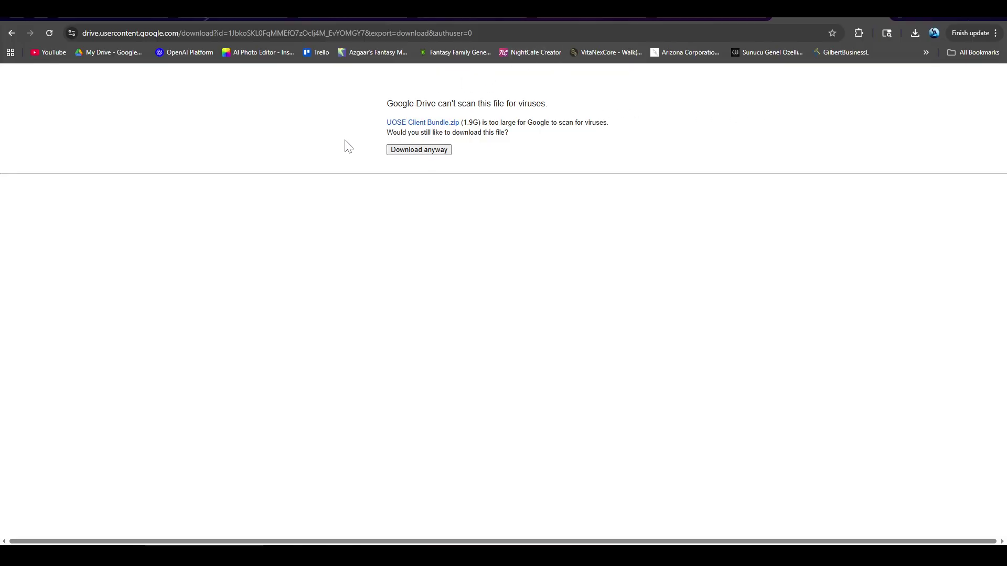
pyautogui.click(880, 19)
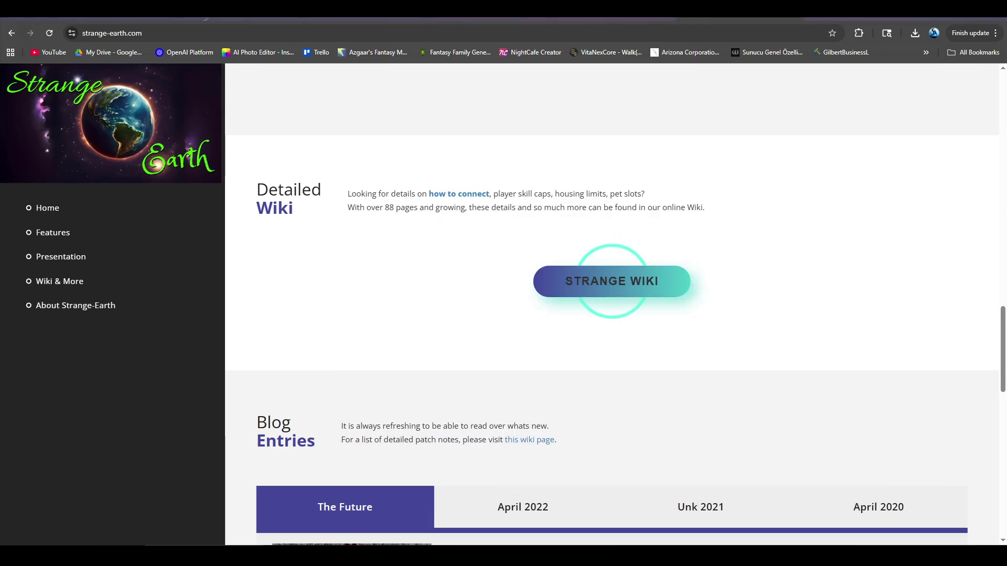
pyautogui.click(791, 549)
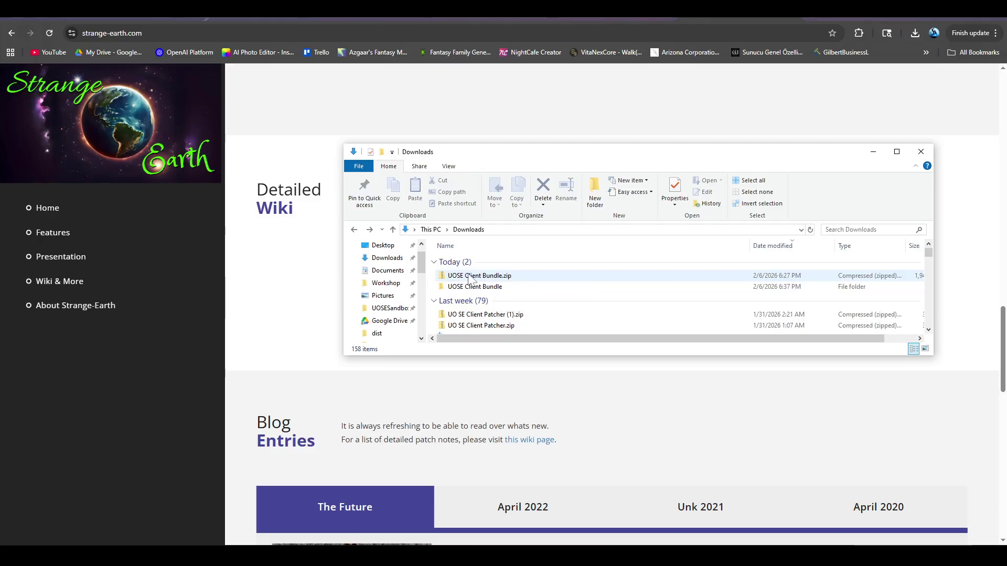
pyautogui.rightClick(468, 277)
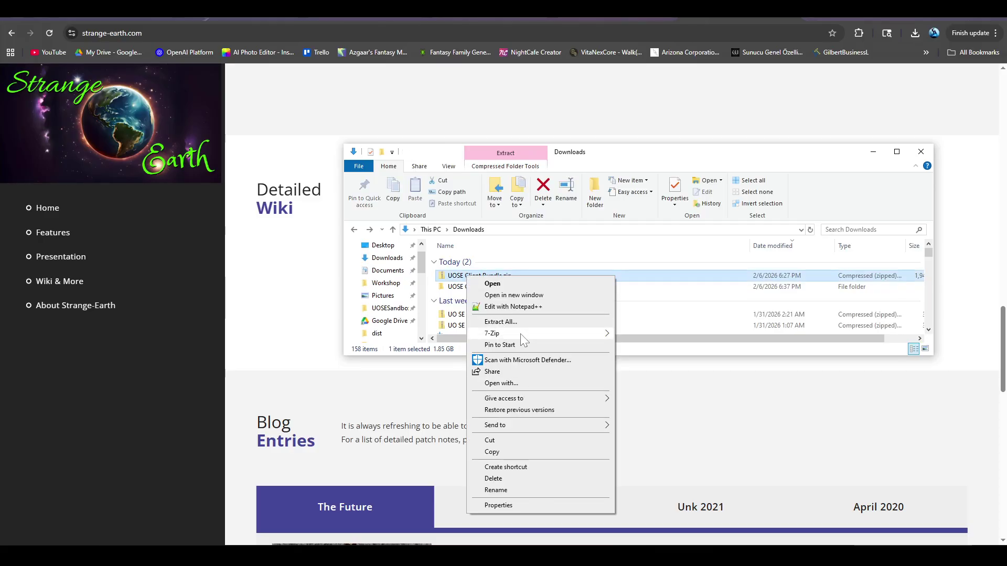
pyautogui.press('Escape')
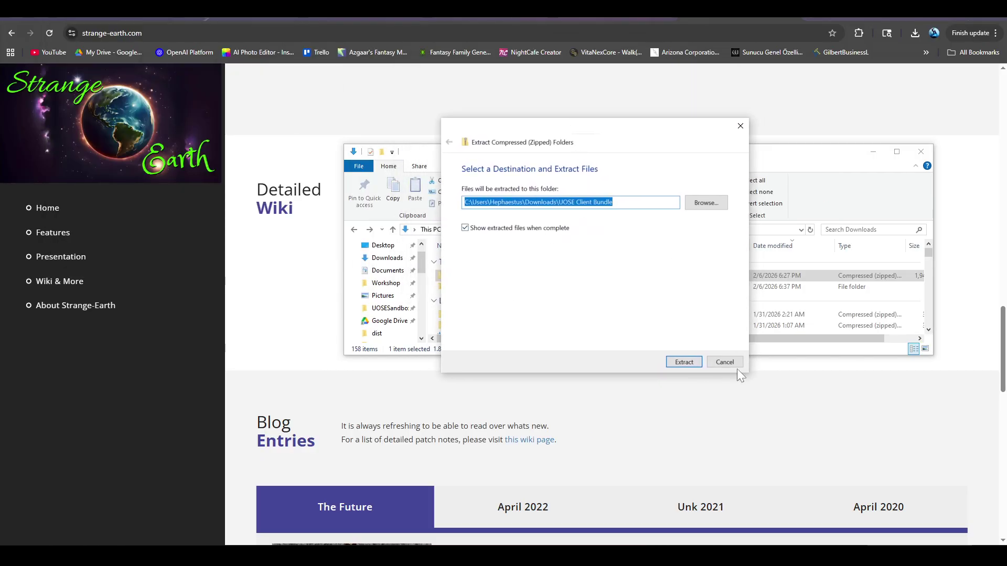
pyautogui.click(726, 363)
# Open the extracted UOSE Client Bundle folder in Downloads
pyautogui.click(484, 287)
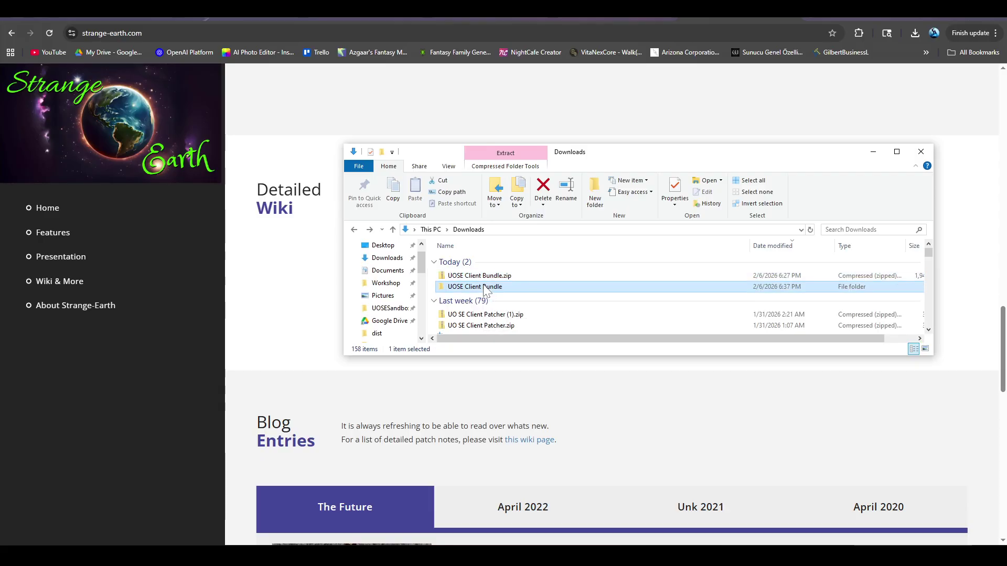
pyautogui.doubleClick(478, 275)
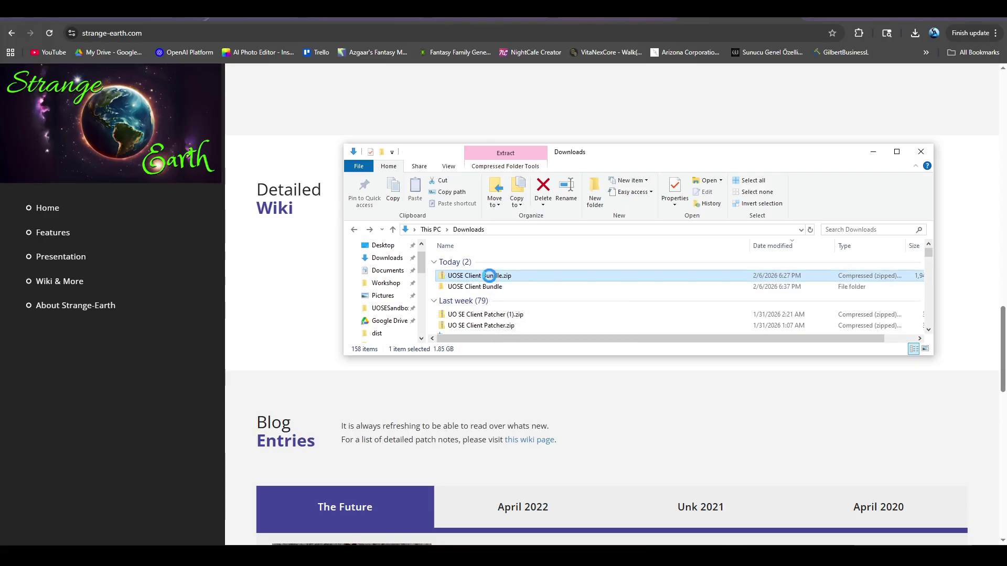
pyautogui.moveTo(478, 265)
pyautogui.mouseDown()
pyautogui.moveTo(240, 320)
pyautogui.moveTo(494, 268)
pyautogui.mouseUp()
pyautogui.click(474, 231)
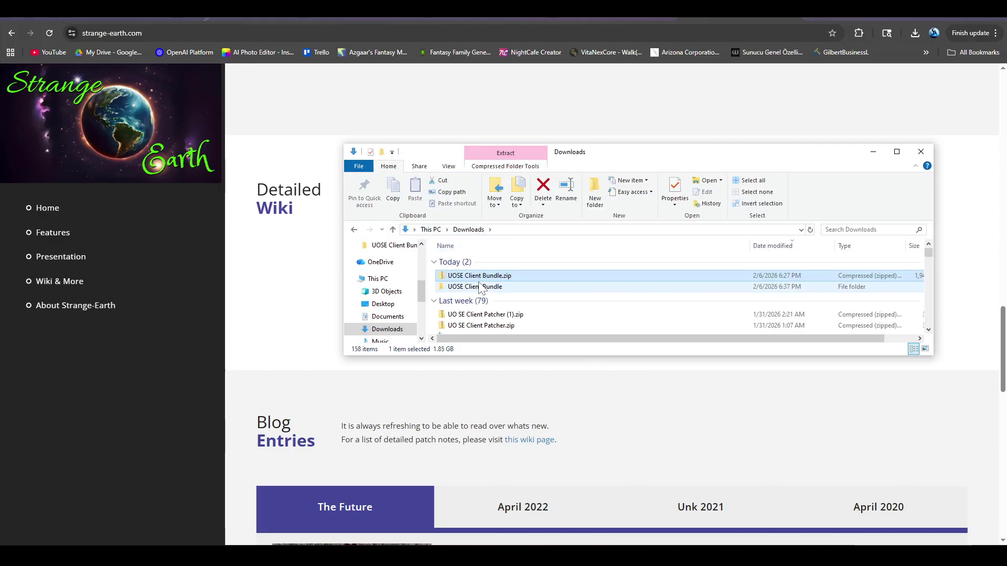
pyautogui.moveTo(478, 292)
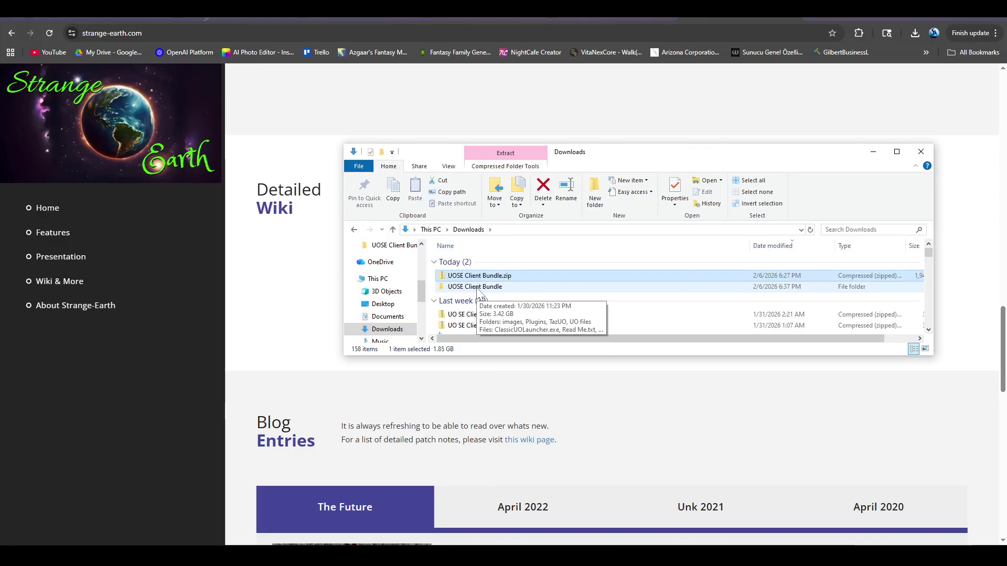
pyautogui.click(483, 288)
pyautogui.doubleClick(508, 287)
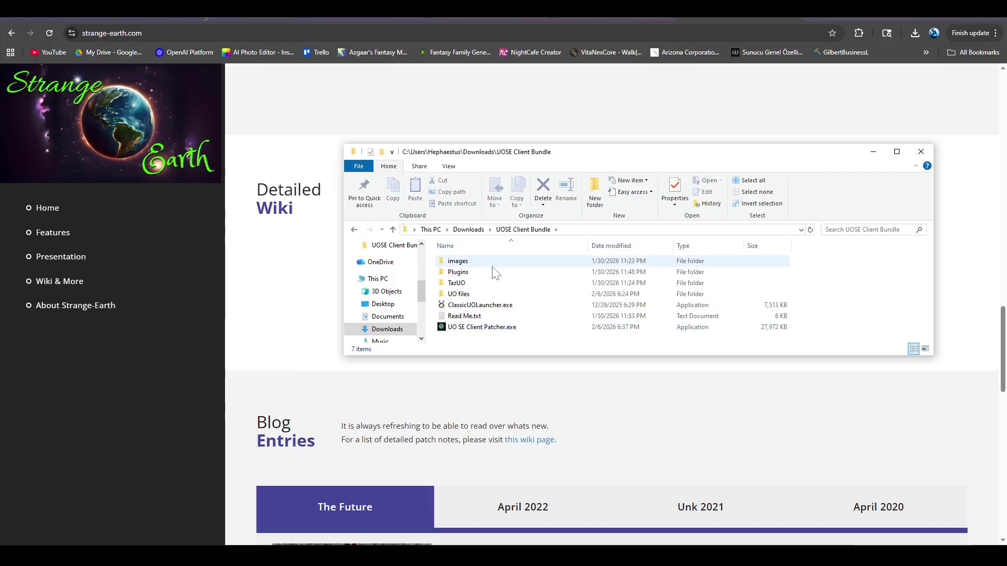
# Inspect the Razor-x64-1.9.77.0 folder and its Scripts subfolder inside the bundle's Plugins folder, and return to Plugins
pyautogui.click(472, 261)
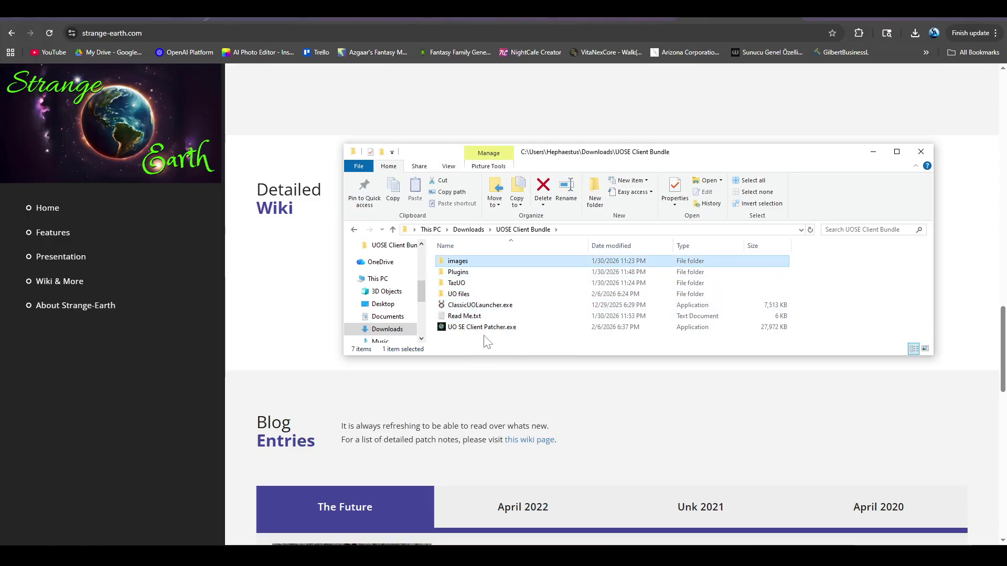
pyautogui.click(471, 273)
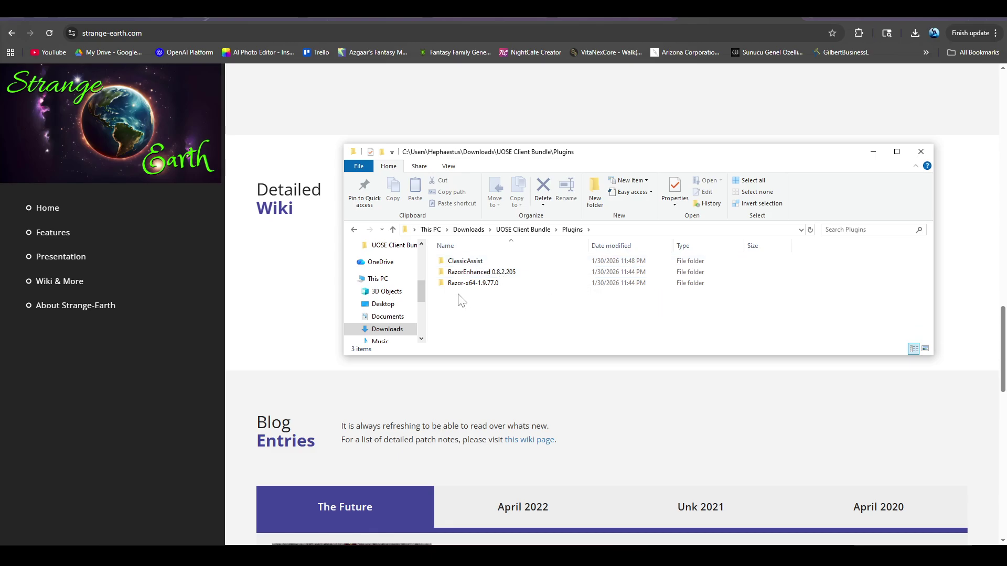
pyautogui.click(460, 283)
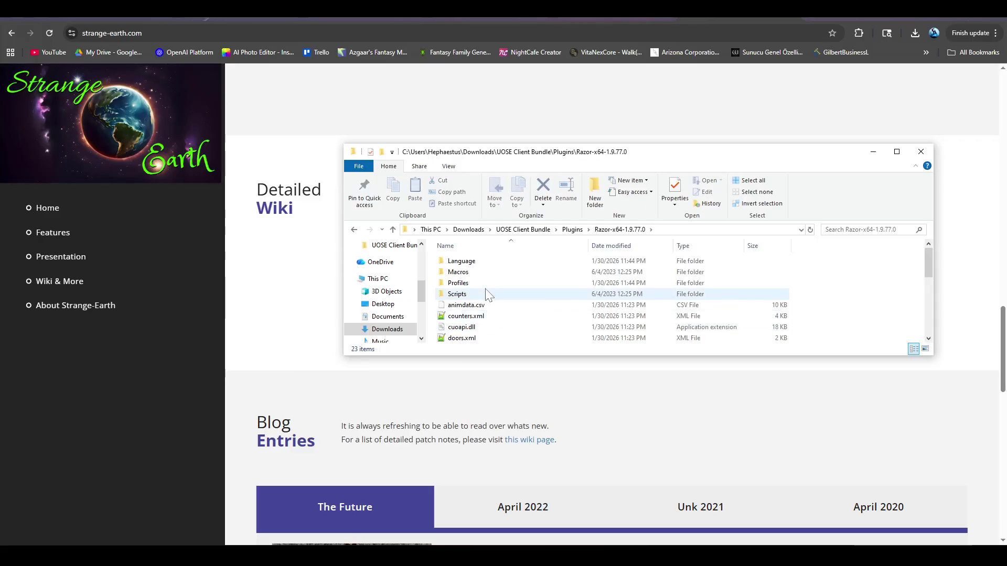
pyautogui.doubleClick(485, 289)
pyautogui.click(619, 229)
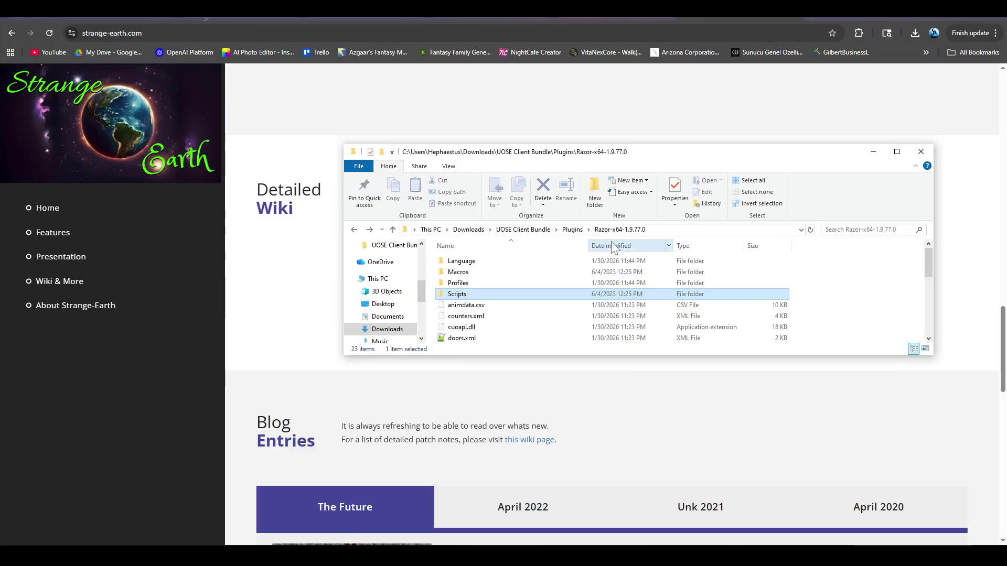
pyautogui.click(572, 229)
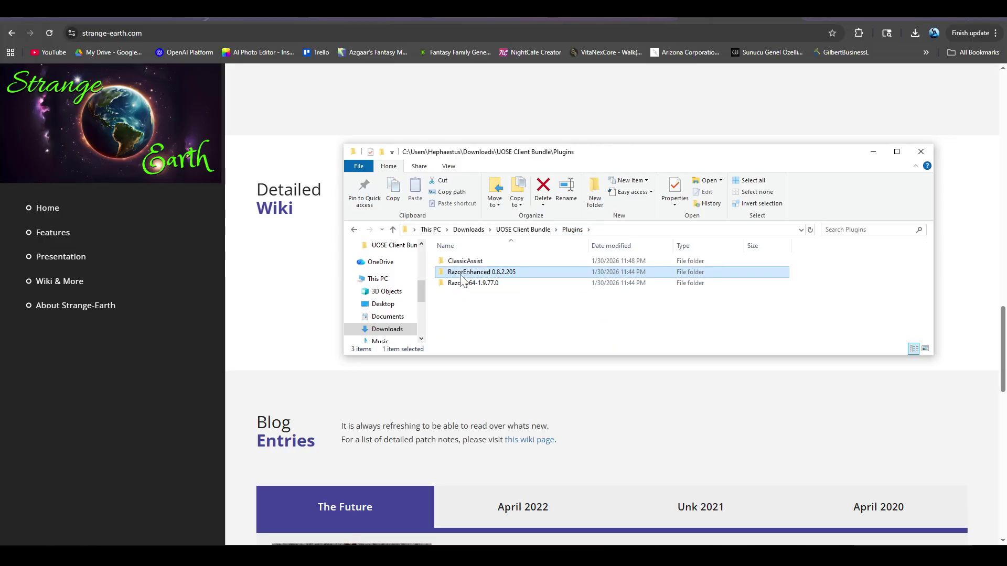
# Examine the RazorEnhanced 0.8.2.205 plugin folder, including the example scripts in its Scripts subfolder
pyautogui.doubleClick(474, 271)
pyautogui.scroll(-8, 503, 328)
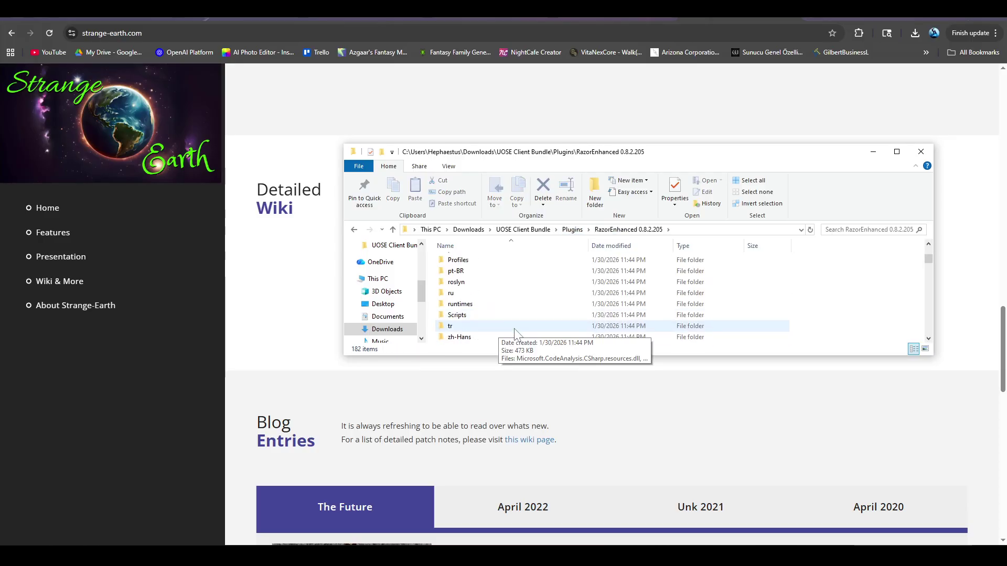
pyautogui.scroll(3, 512, 329)
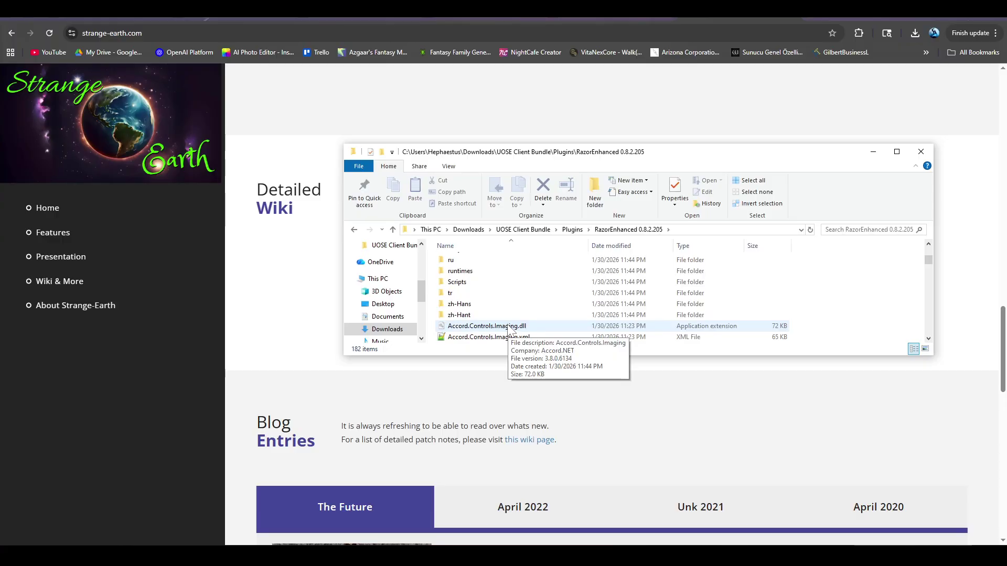
pyautogui.doubleClick(475, 282)
pyautogui.doubleClick(493, 272)
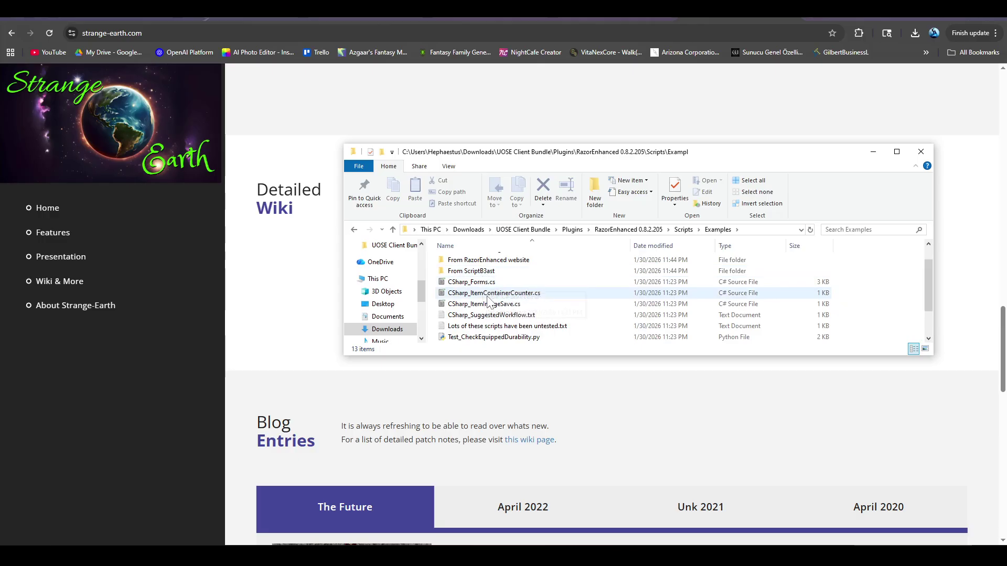
pyautogui.scroll(-2, 519, 325)
pyautogui.scroll(3, 675, 249)
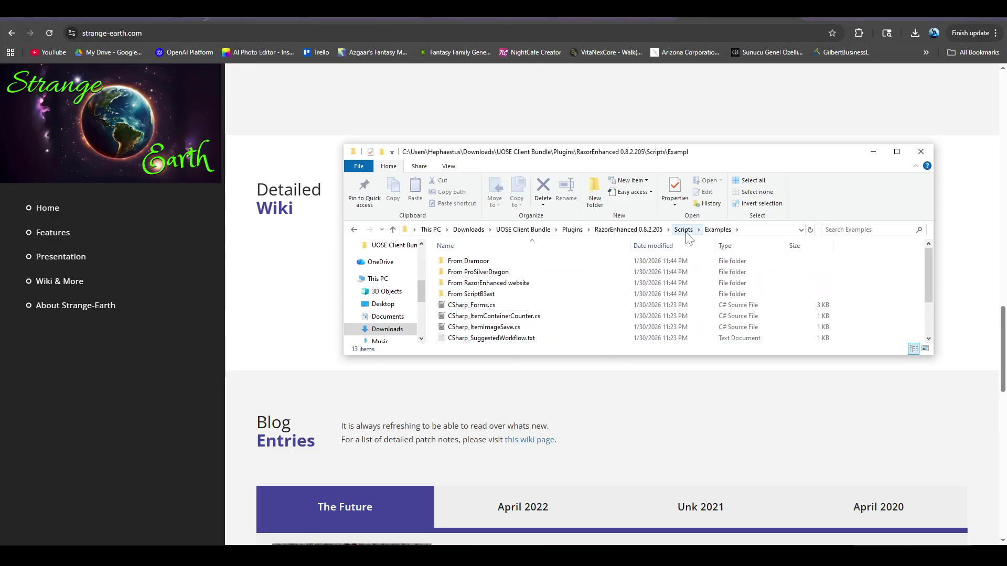
pyautogui.click(684, 231)
pyautogui.click(629, 230)
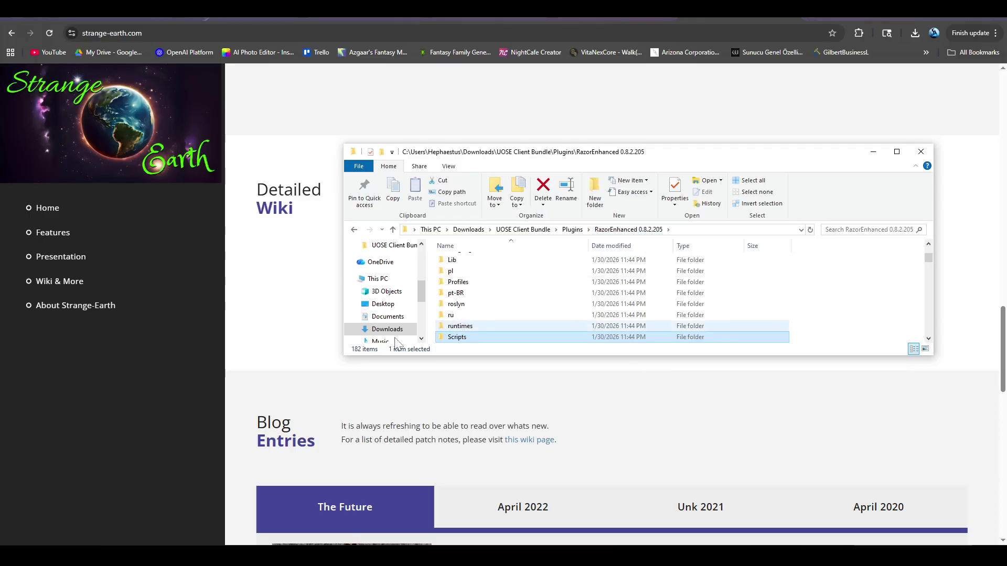
# Return to the UOSE Client Bundle folder and select ClassicUOLauncher.exe
pyautogui.click(523, 230)
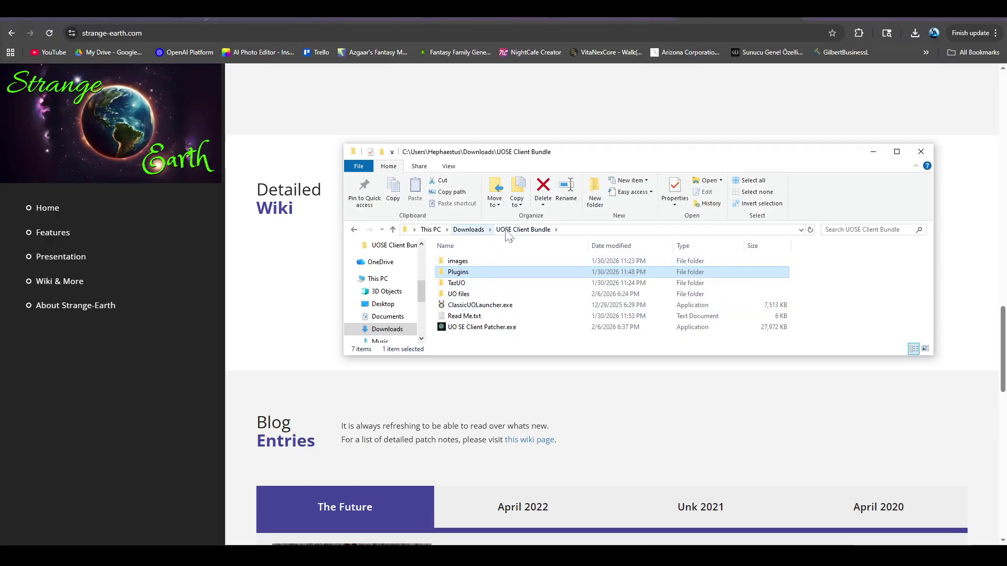
pyautogui.click(461, 285)
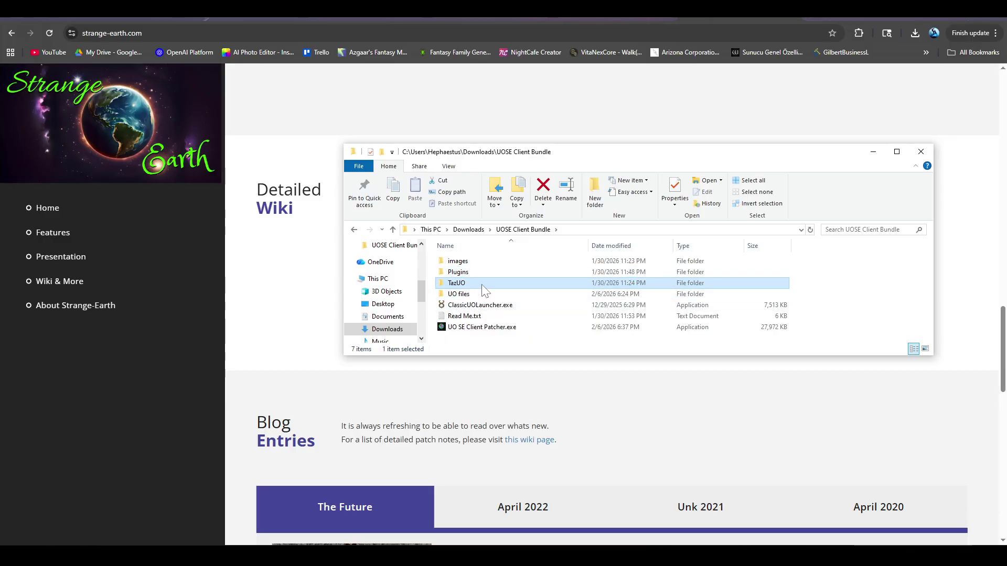
pyautogui.click(455, 307)
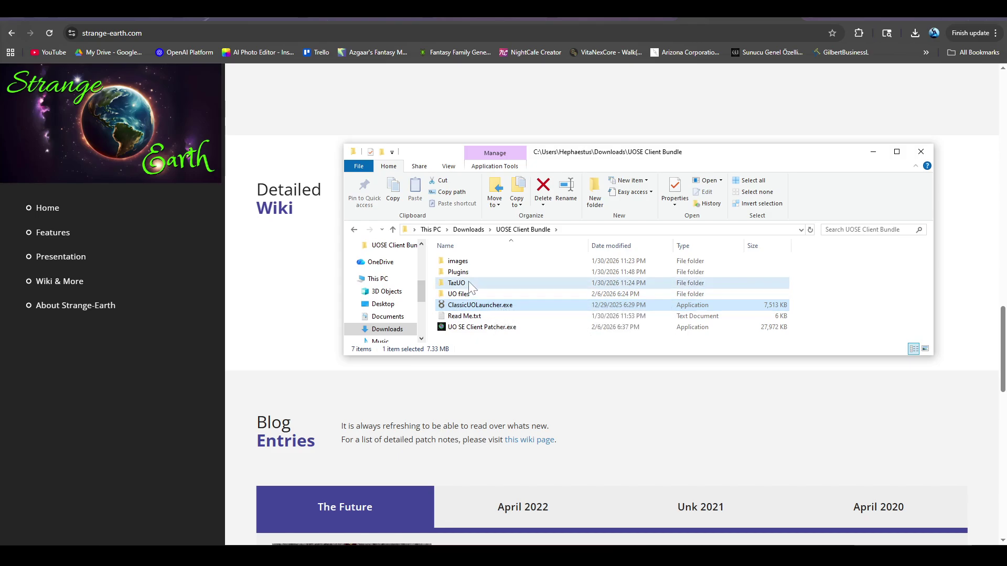
# Look over the TazUO and UO files folders in the UOSE Client Bundle folder
pyautogui.click(488, 283)
pyautogui.click(472, 296)
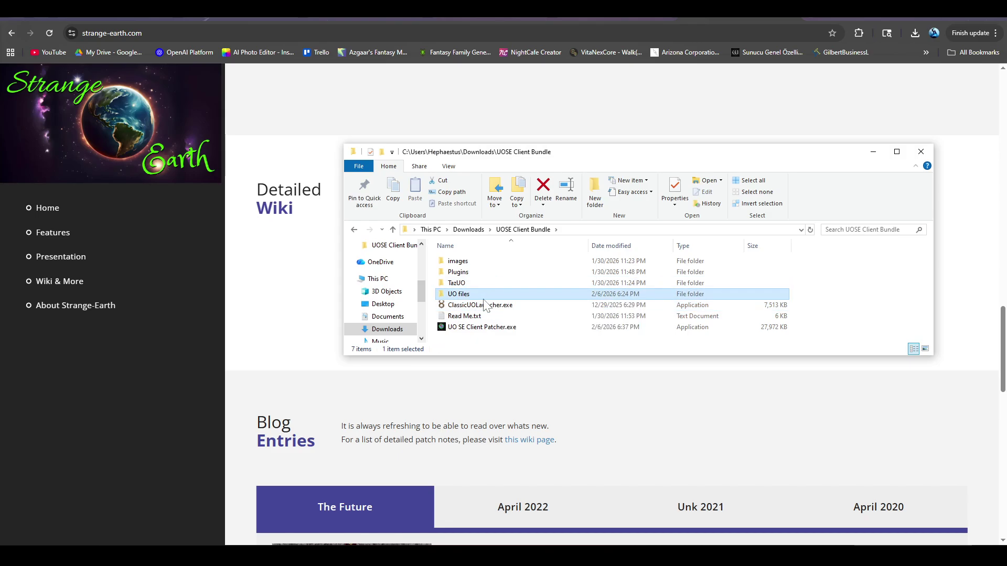
pyautogui.press('F2')
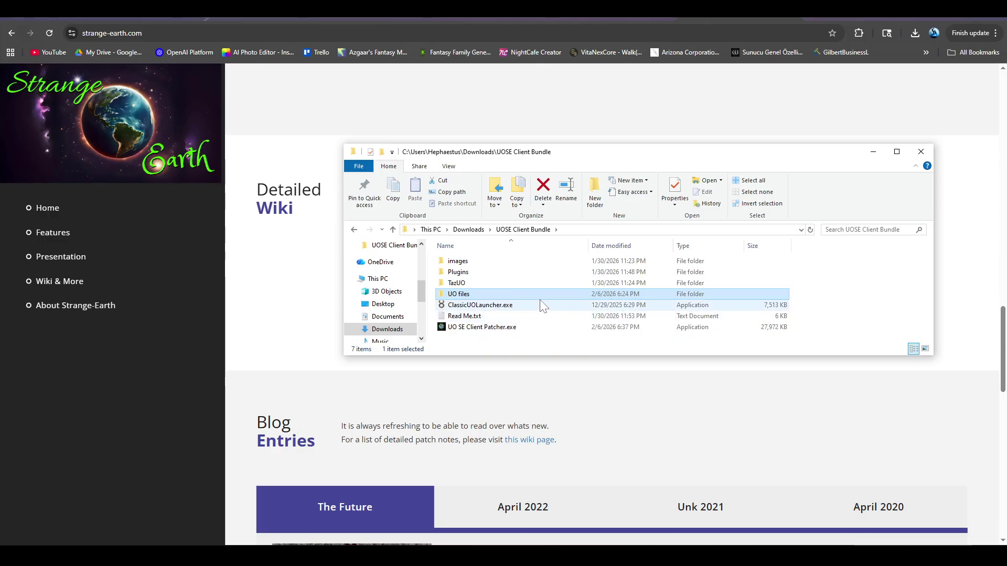
# Run UO SE Client Patcher.exe from the bundle folder and allow it to start despite the SmartScreen block
pyautogui.click(489, 329)
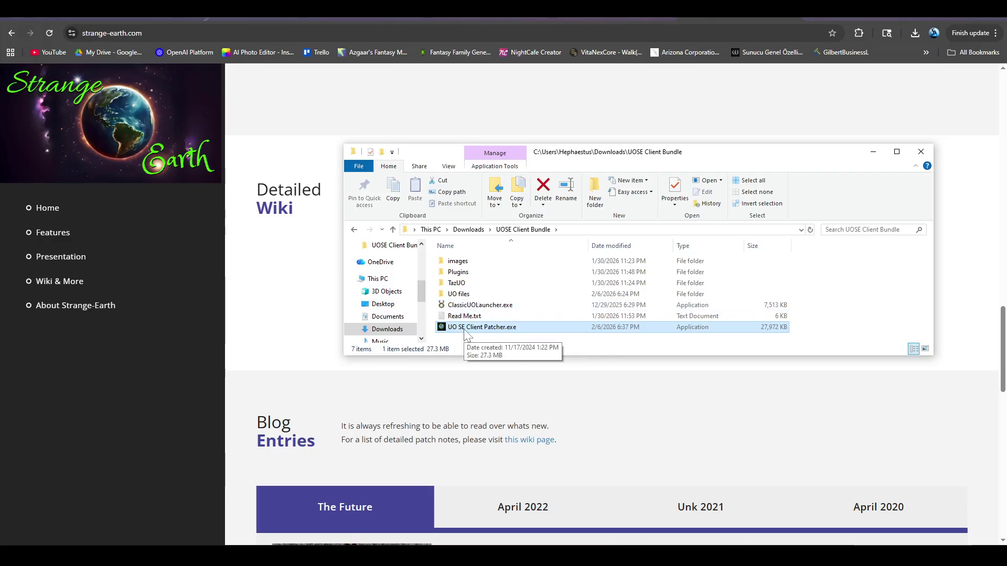
pyautogui.doubleClick(464, 328)
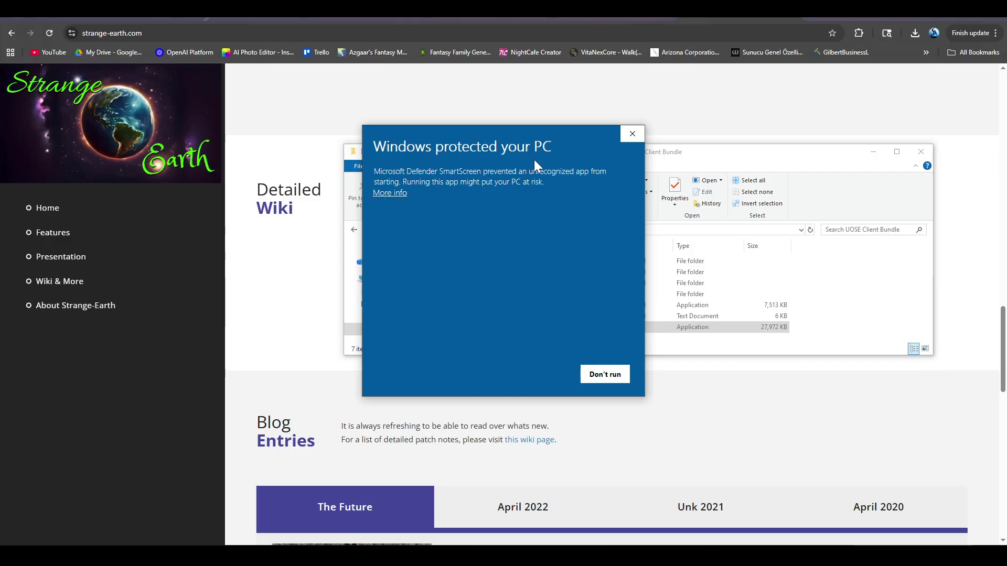
pyautogui.click(390, 194)
pyautogui.click(541, 375)
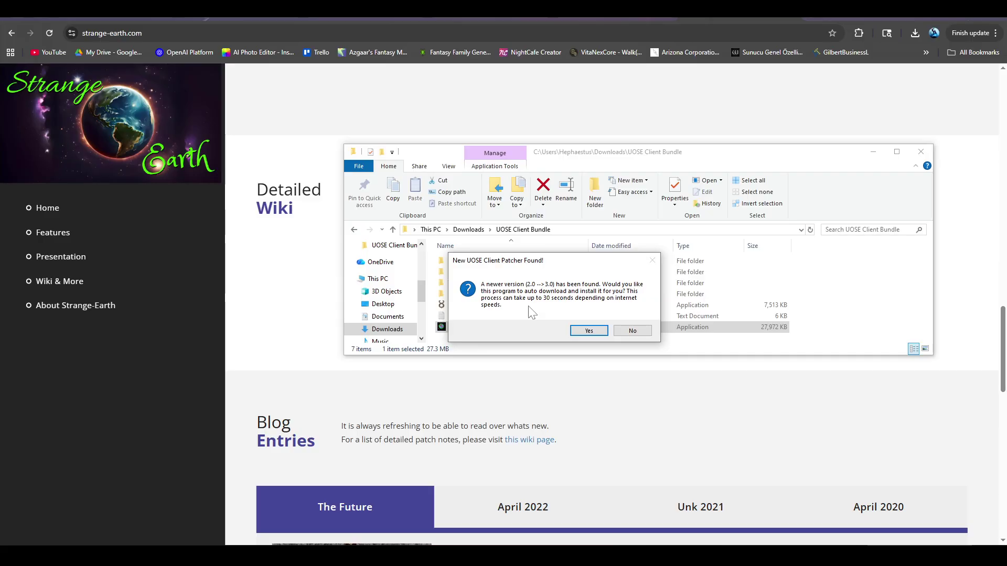
# Accept the automatic download and installation of client patcher version 3.0 and acknowledge the completed update
pyautogui.moveTo(513, 264); pyautogui.dragTo(496, 262)
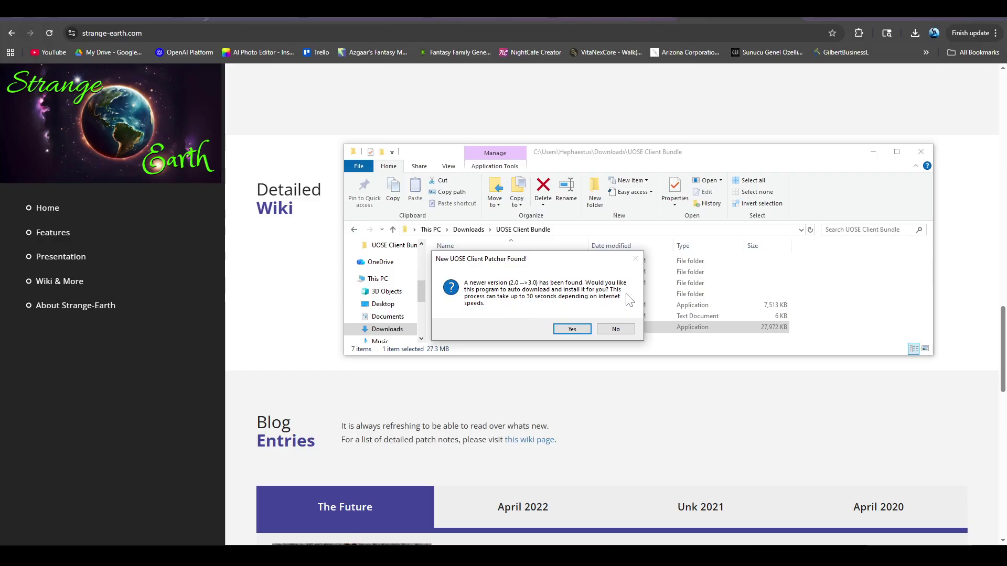
pyautogui.click(580, 331)
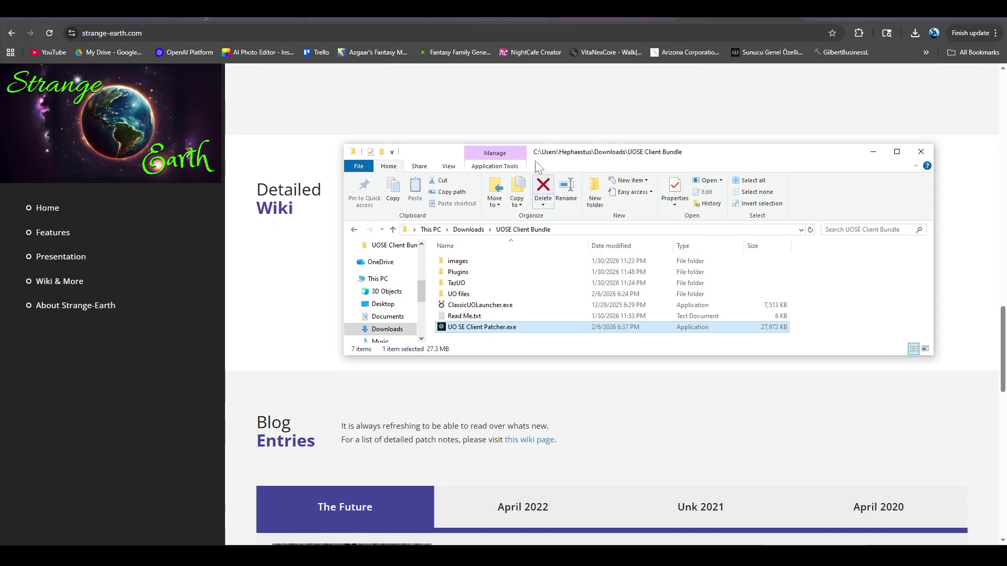
pyautogui.moveTo(537, 144)
pyautogui.mouseDown()
pyautogui.moveTo(539, 228)
pyautogui.moveTo(538, 125)
pyautogui.mouseUp()
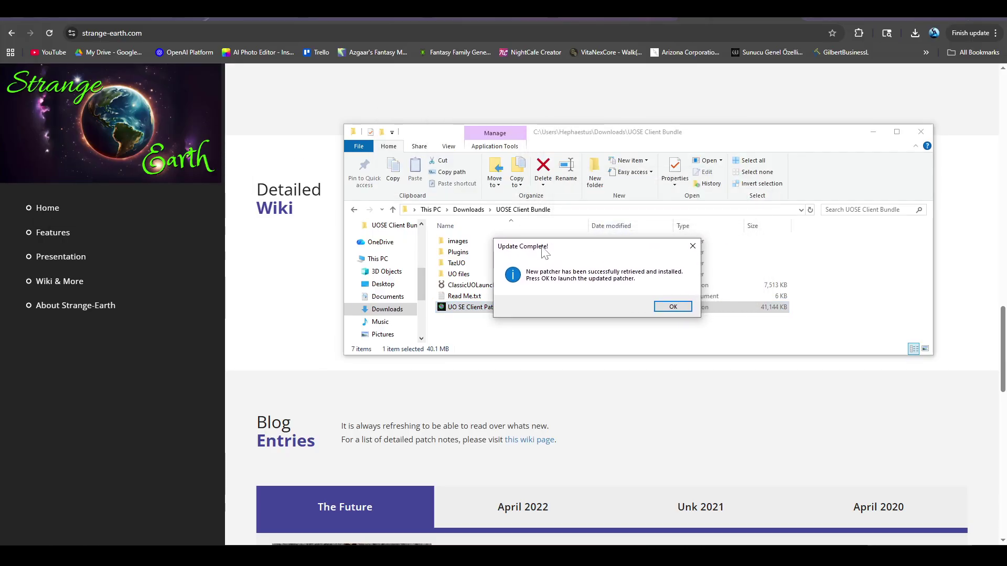
pyautogui.click(673, 307)
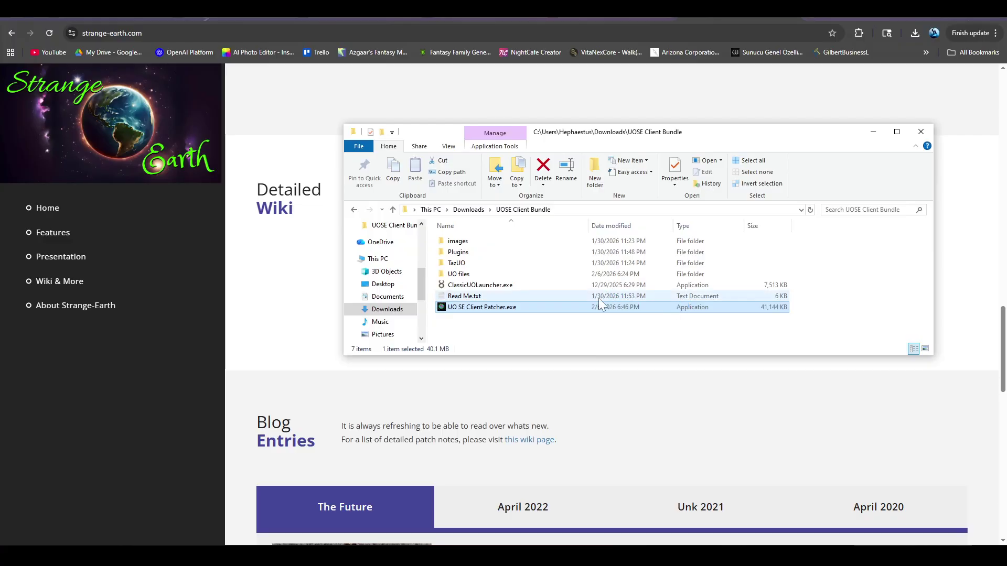
# Start the updated patcher past the running-client warning and check the UO files part of its UO folder path
pyautogui.doubleClick(551, 308)
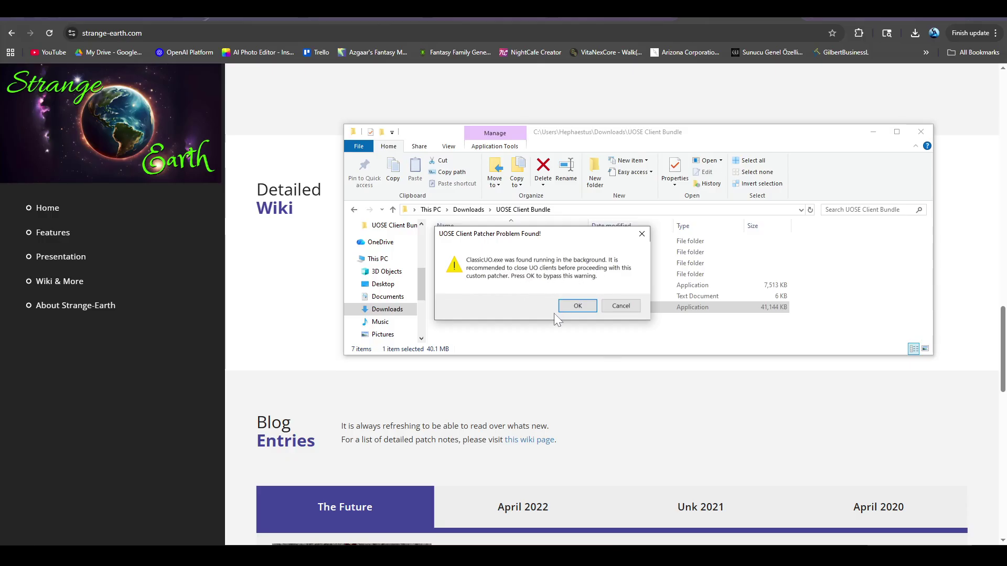
pyautogui.click(571, 308)
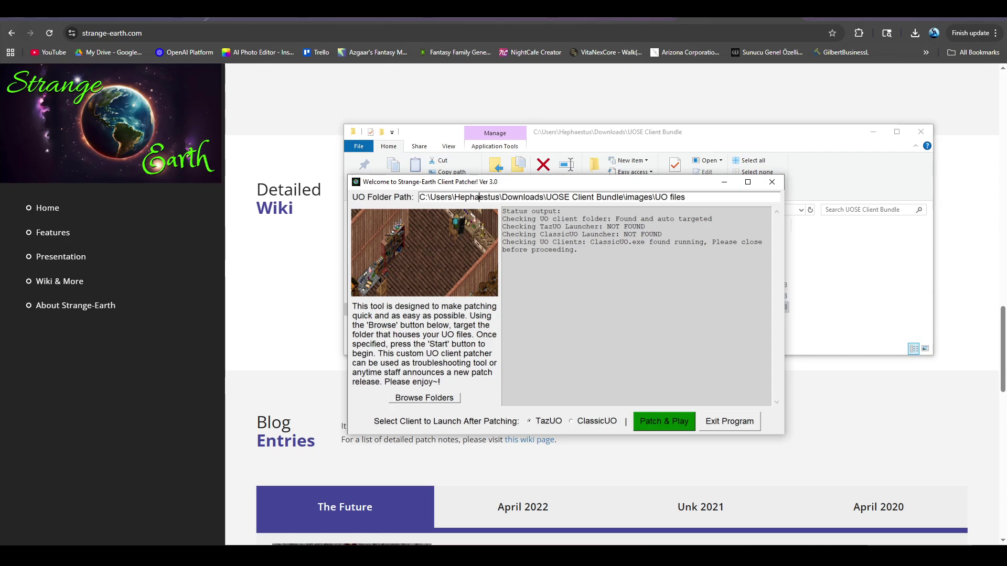
pyautogui.moveTo(479, 198); pyautogui.dragTo(636, 198)
pyautogui.moveTo(657, 242); pyautogui.dragTo(648, 254)
pyautogui.click(648, 255)
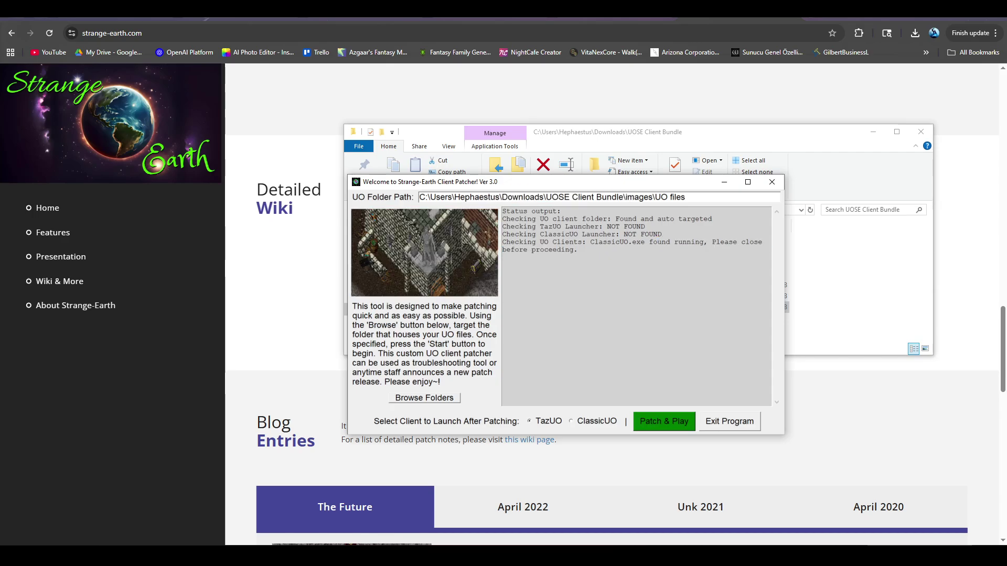
pyautogui.moveTo(514, 184); pyautogui.dragTo(536, 190)
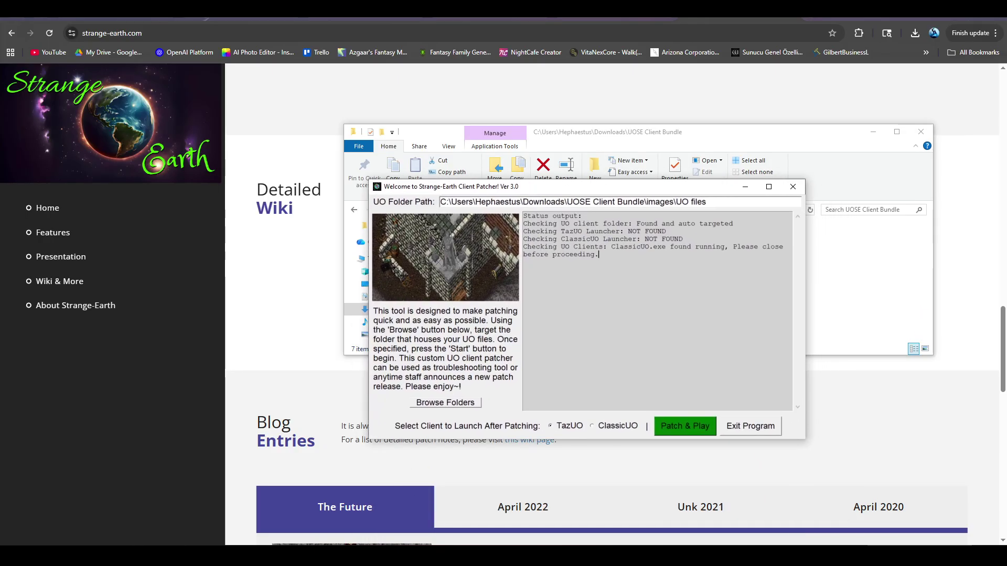
pyautogui.moveTo(707, 202); pyautogui.dragTo(682, 202)
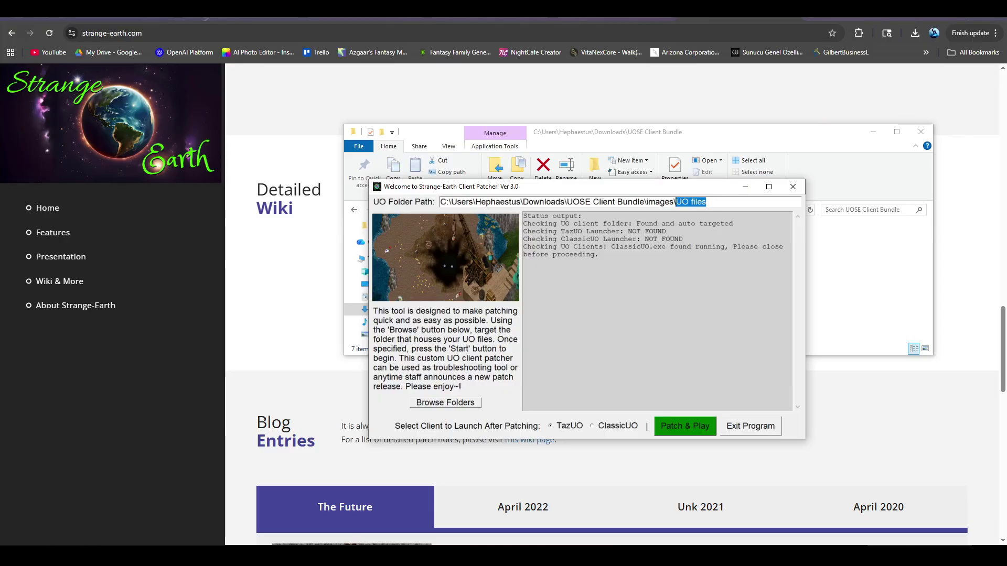
# Open the patcher's folder browser, cancel it without choosing a folder, and close the patcher
pyautogui.click(439, 403)
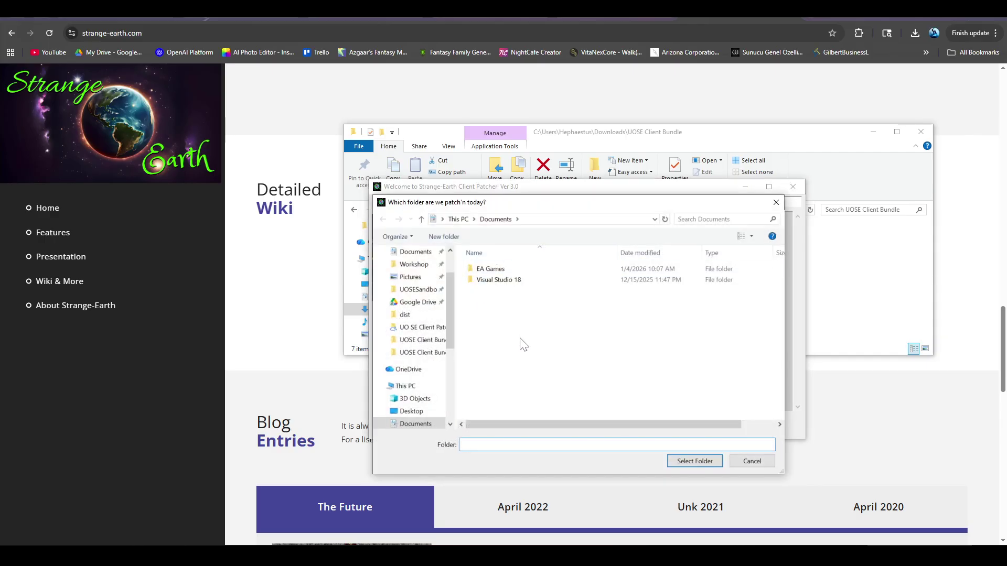
pyautogui.click(750, 461)
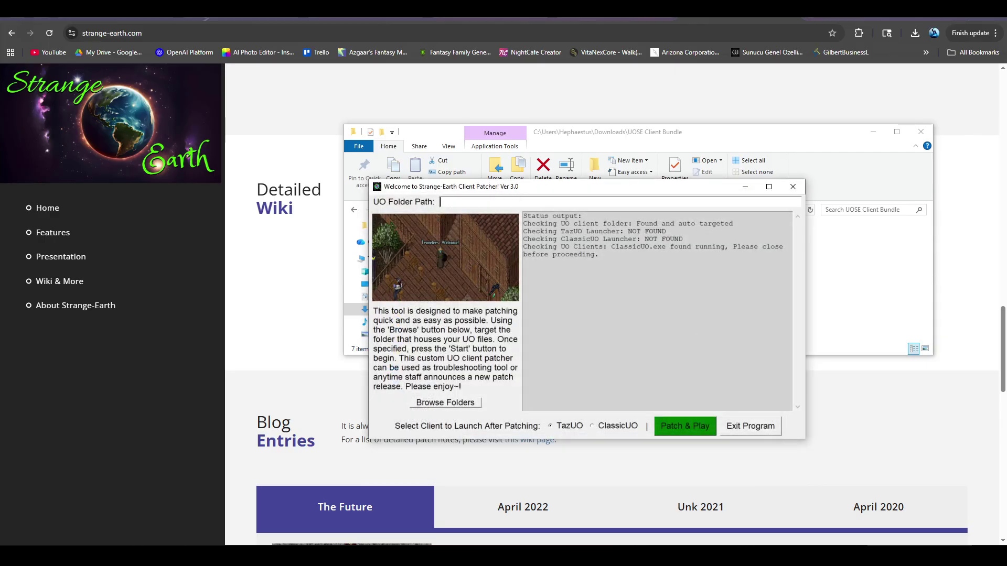
pyautogui.click(794, 188)
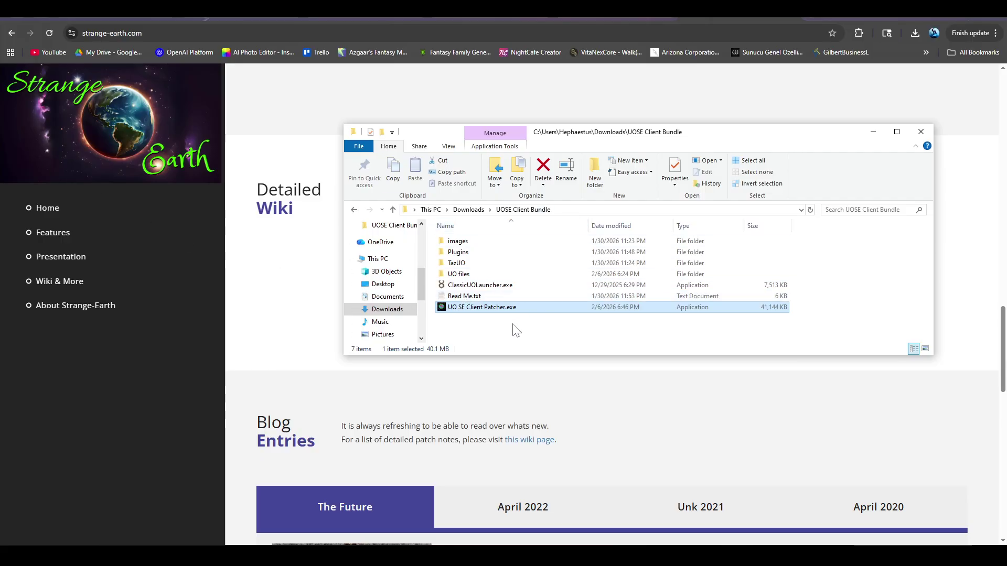
# Relaunch UO SE Client Patcher.exe and review its UO folder path and status output
pyautogui.doubleClick(493, 311)
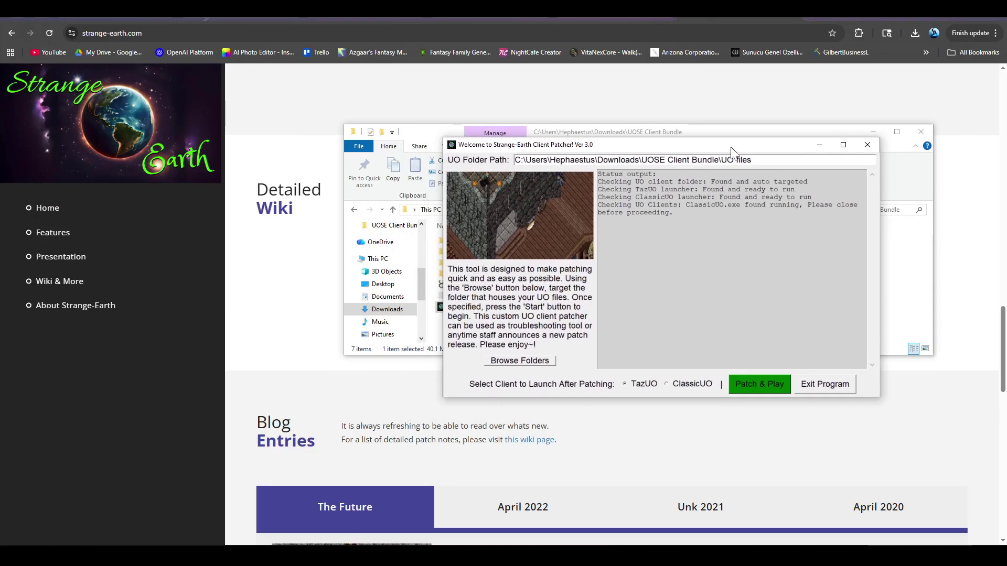
pyautogui.moveTo(732, 147); pyautogui.dragTo(597, 194)
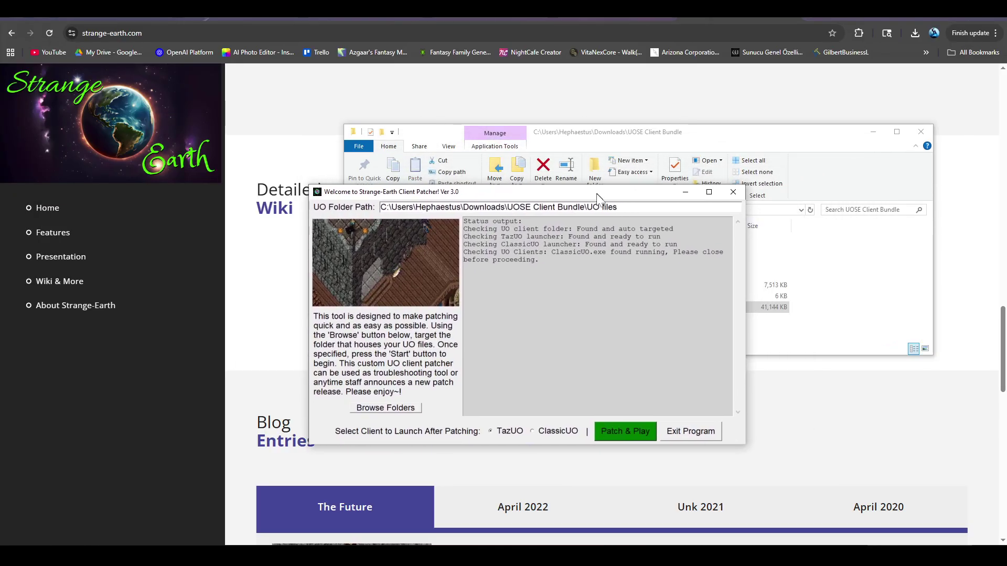
pyautogui.hotkey('ctrl', 'a')
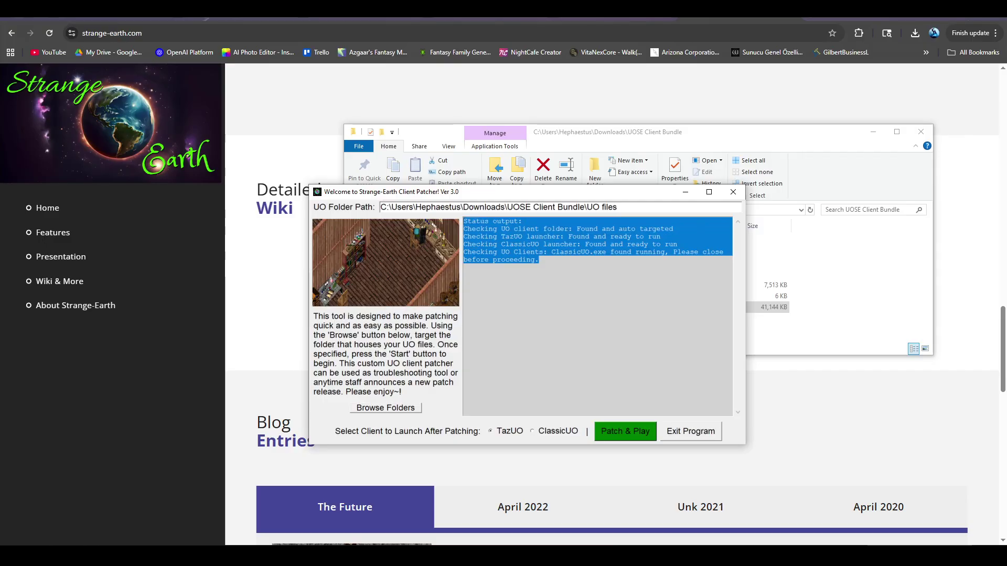
pyautogui.click(539, 260)
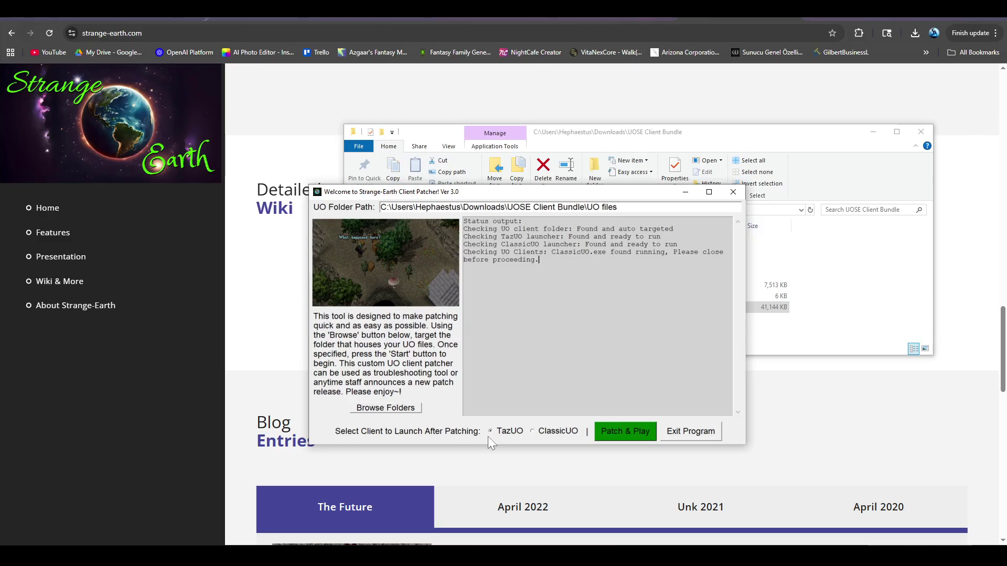
# Choose TazUO as the client to launch after patching and start Patch & Play
pyautogui.click(533, 431)
pyautogui.click(493, 431)
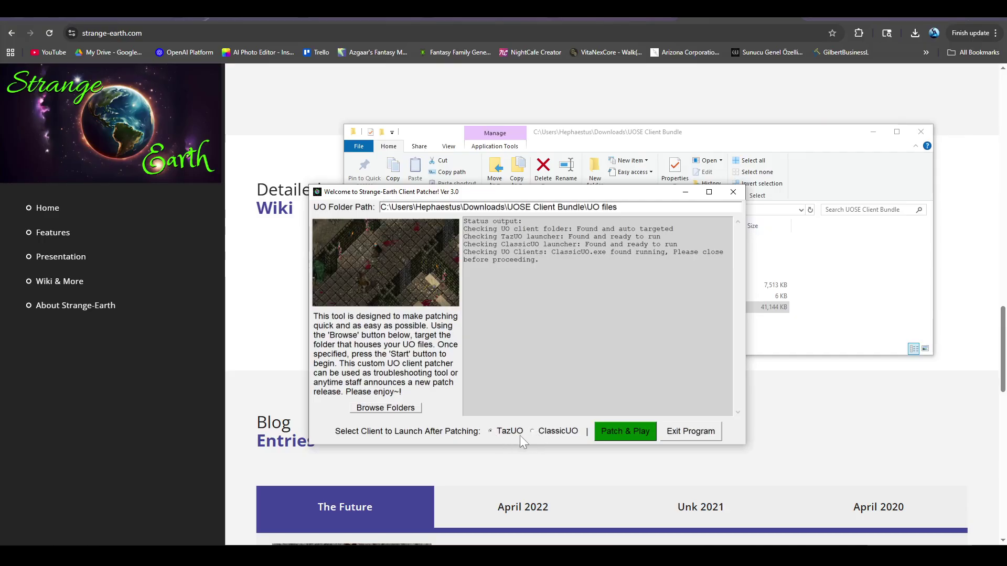
pyautogui.click(610, 433)
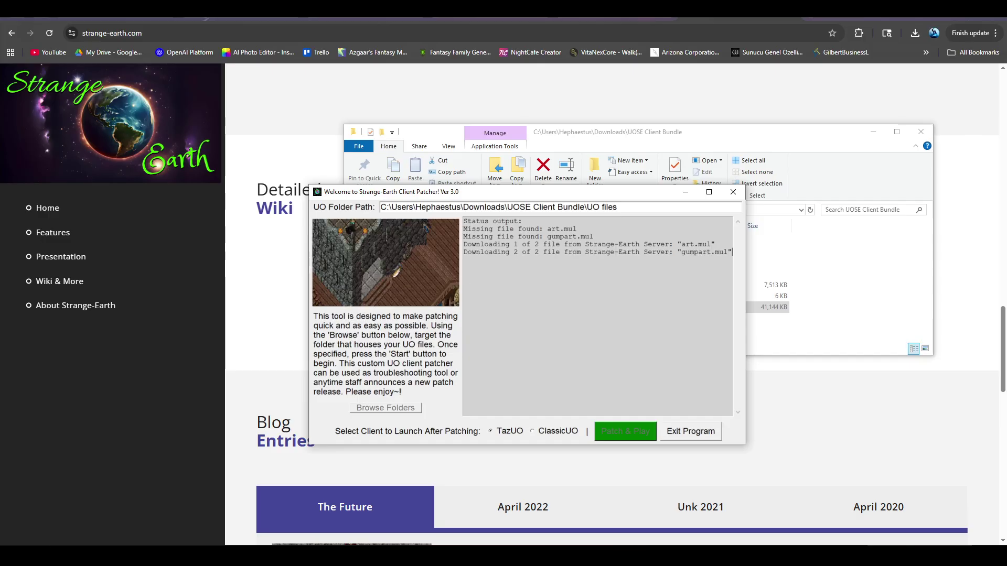
# Allow TazUO Launcher.exe to run despite the unverified publisher warning
pyautogui.moveTo(498, 197); pyautogui.dragTo(499, 273)
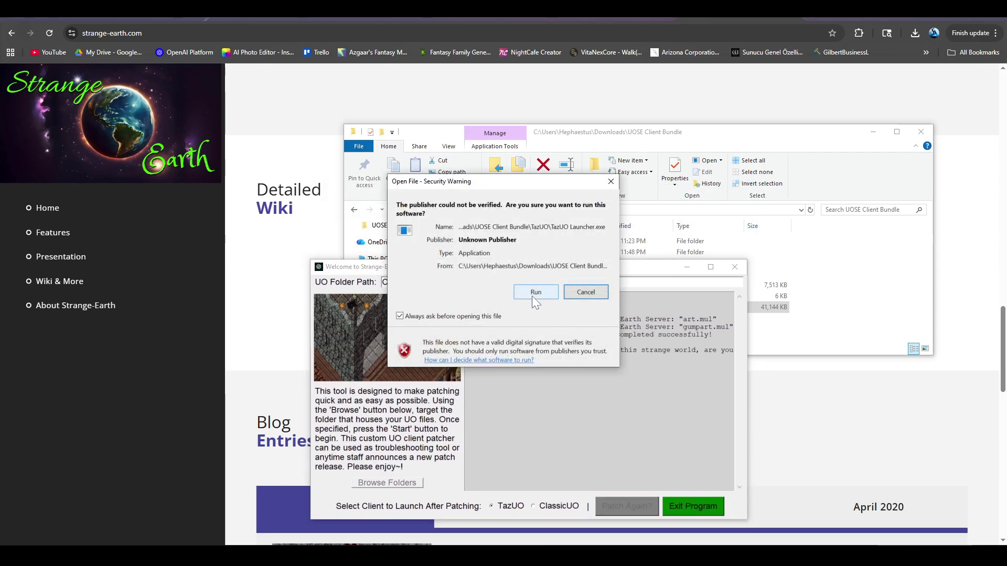
pyautogui.moveTo(457, 192); pyautogui.dragTo(517, 309)
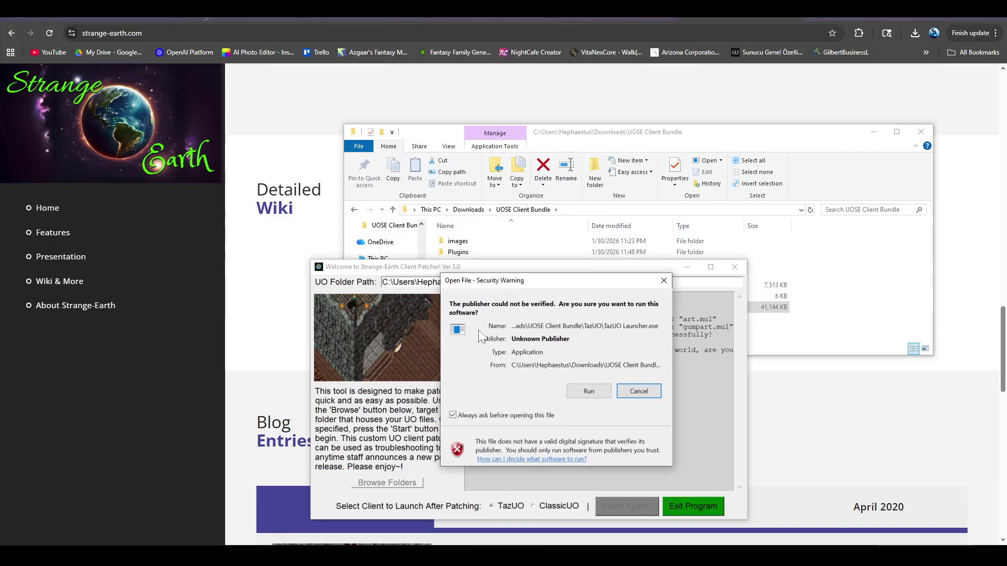
pyautogui.click(589, 392)
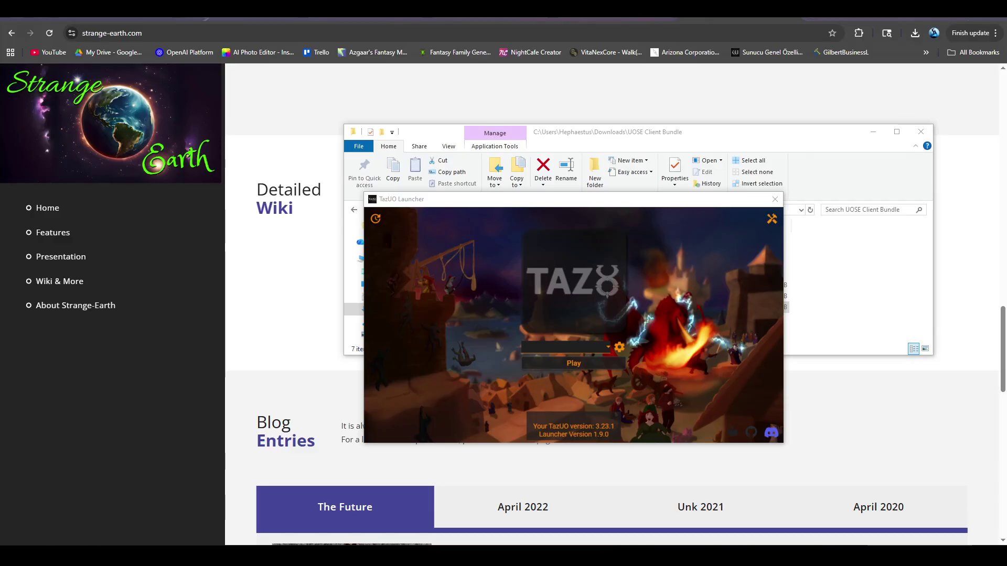
# Open the TazUO launcher's profile editor and rename the existing profile to UO Strange-Earth
pyautogui.click(619, 347)
pyautogui.moveTo(715, 212); pyautogui.dragTo(639, 151)
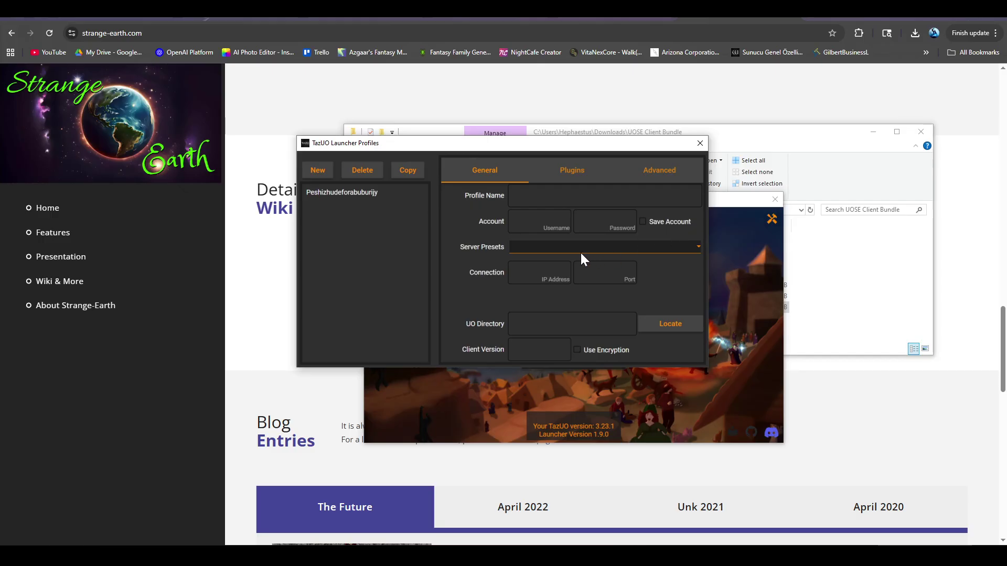
pyautogui.click(350, 192)
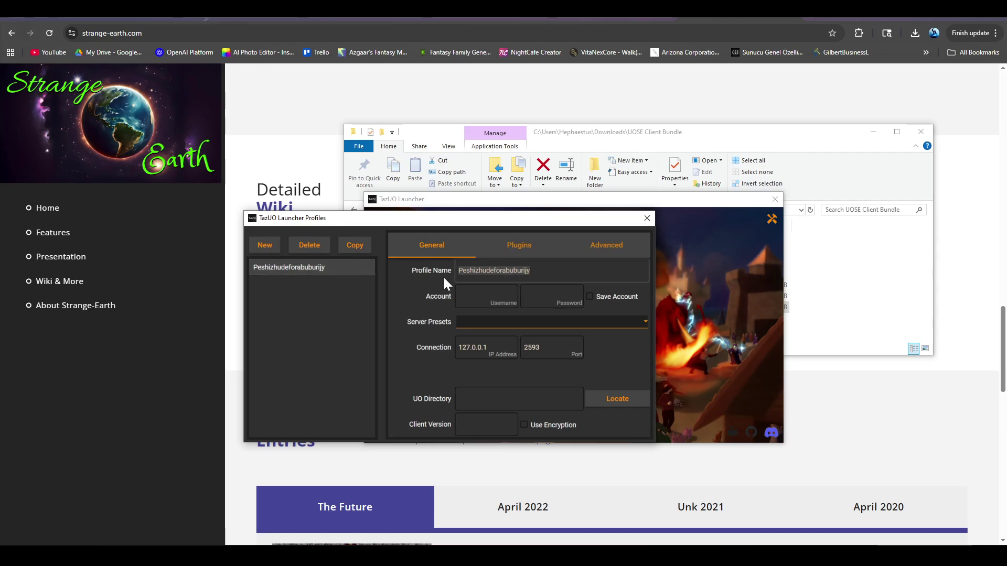
pyautogui.write('Stran')
pyautogui.press('BackSpace')
pyautogui.press('BackSpace')
pyautogui.press('BackSpace')
pyautogui.press('BackSpace')
pyautogui.press('BackSpace')
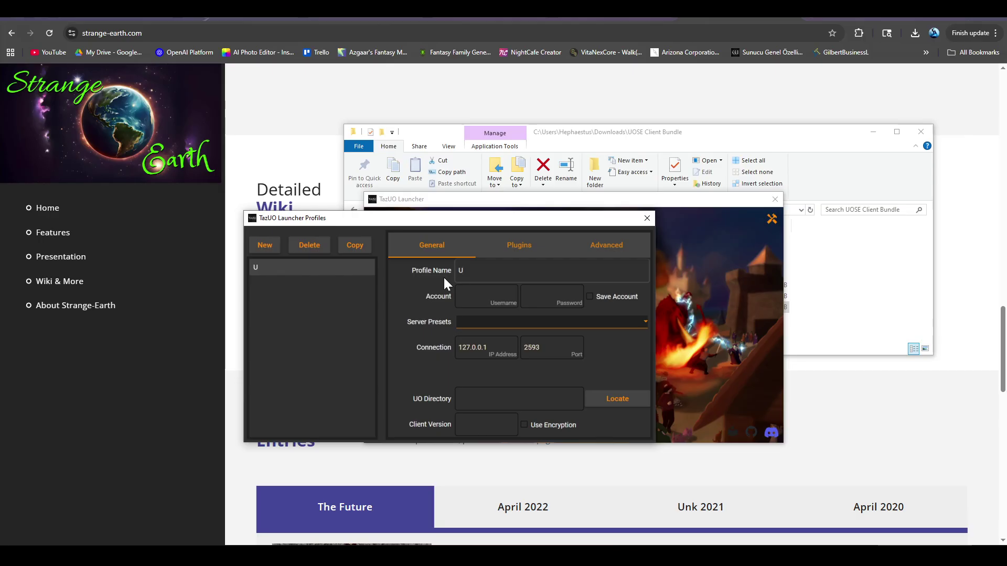
pyautogui.write('UO Strange-Earth')
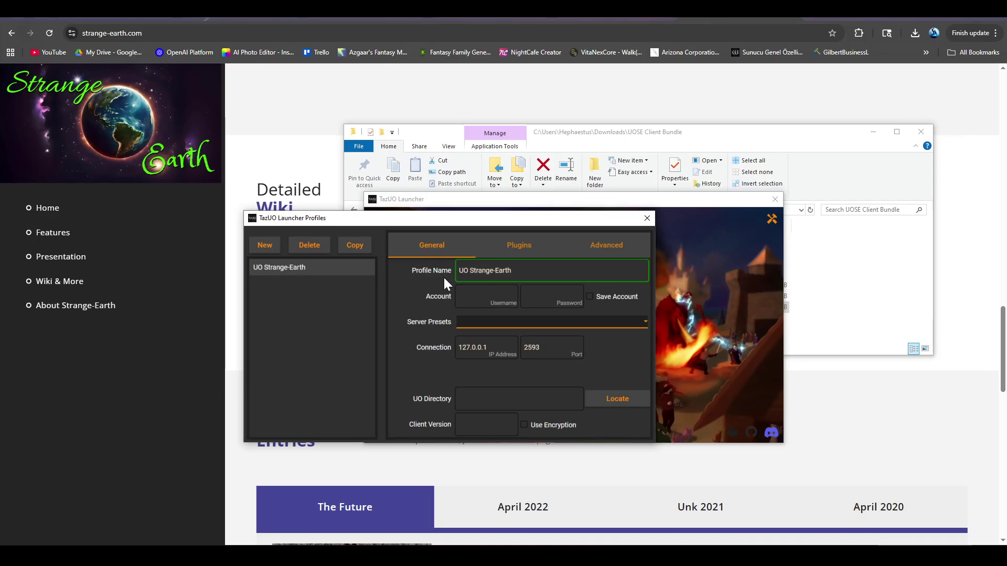
# Set the profile's connection address to Strange-earth.com
pyautogui.click(468, 321)
pyautogui.click(483, 322)
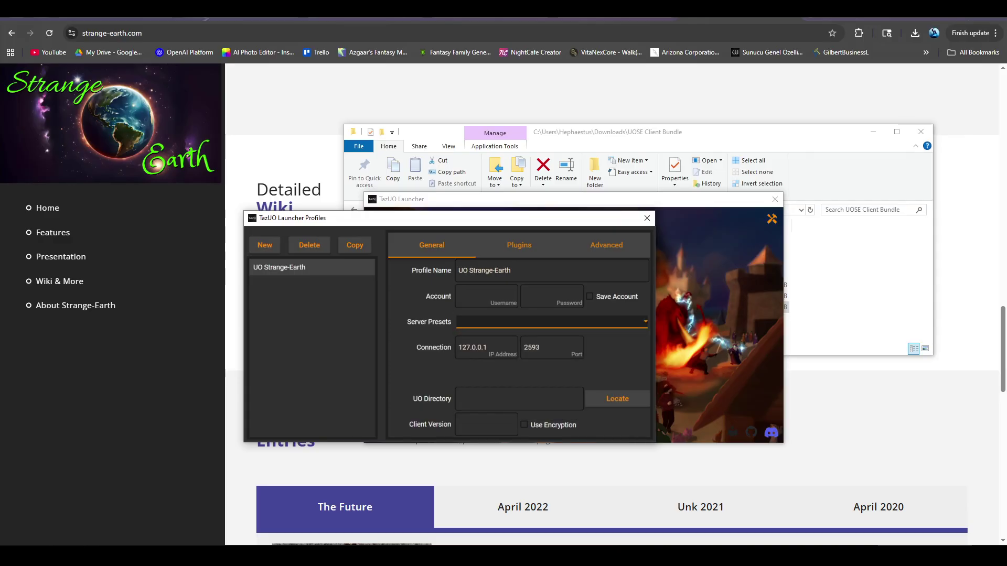
pyautogui.moveTo(488, 347); pyautogui.dragTo(458, 347)
pyautogui.write('Stran')
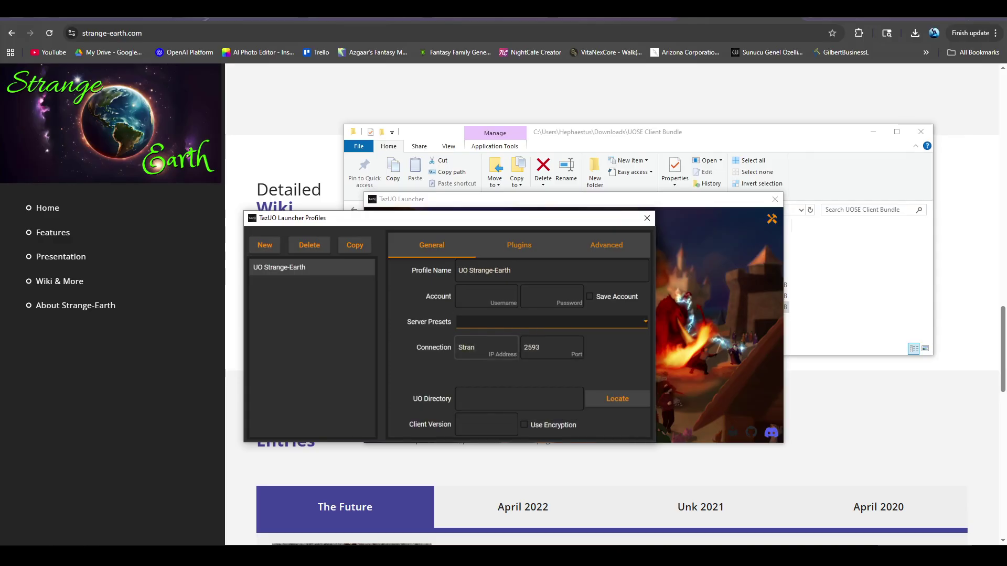
pyautogui.write('ge-')
pyautogui.press('BackSpace')
pyautogui.press('BackSpace')
pyautogui.write('h.com')
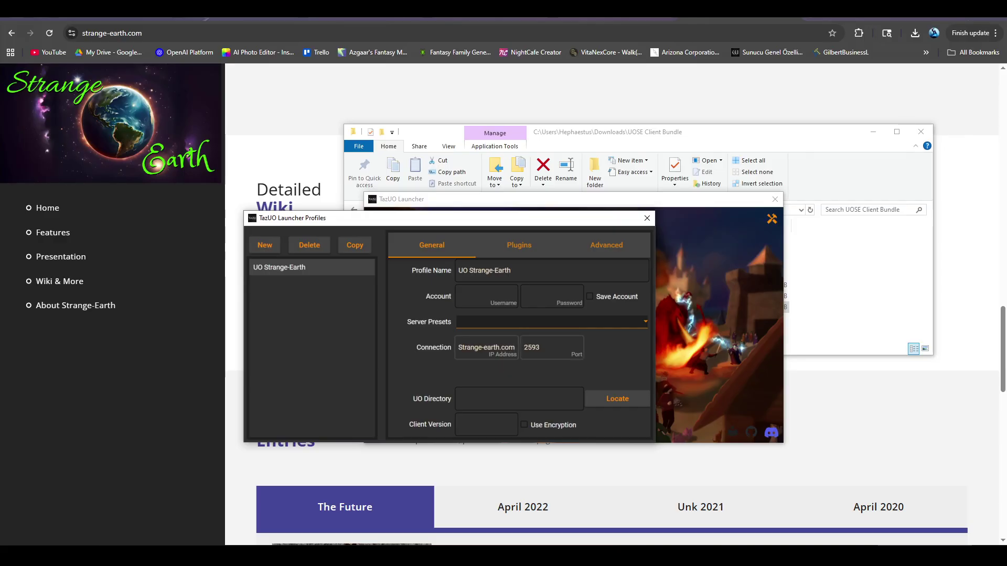
# Set the profile's UO directory by choosing client.exe from the UO files folder of the UOSE Client Bundle
pyautogui.click(617, 400)
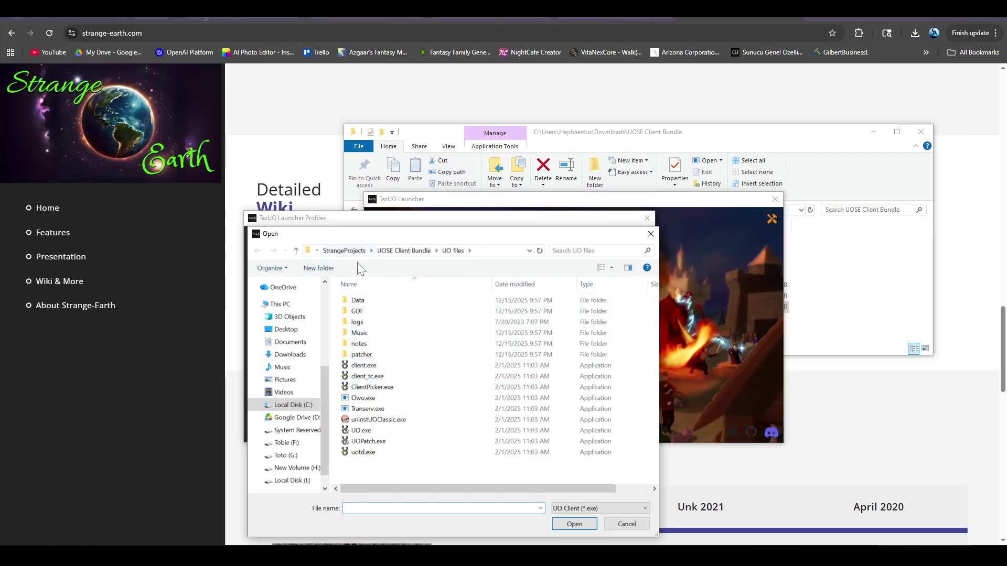
pyautogui.click(410, 252)
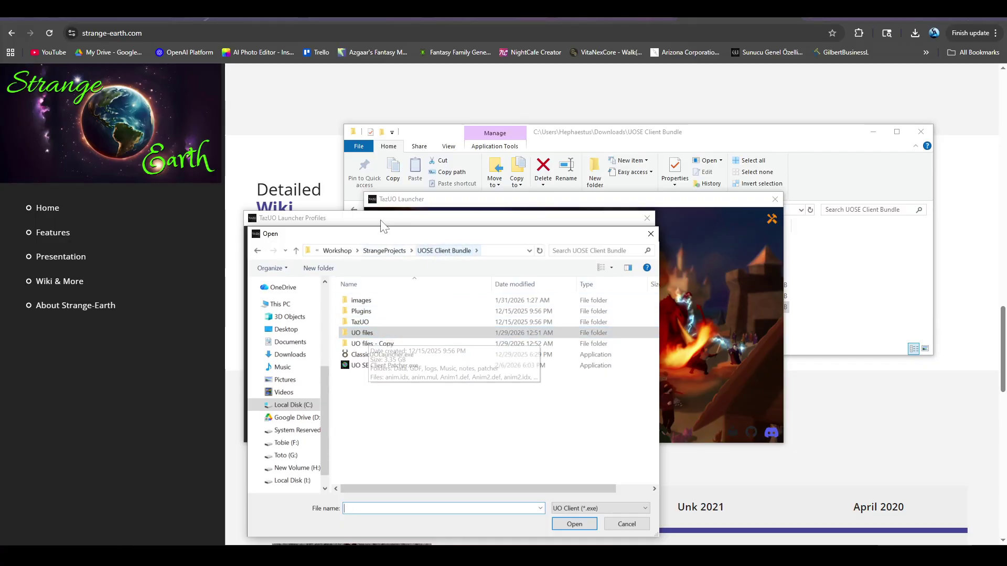
pyautogui.doubleClick(370, 333)
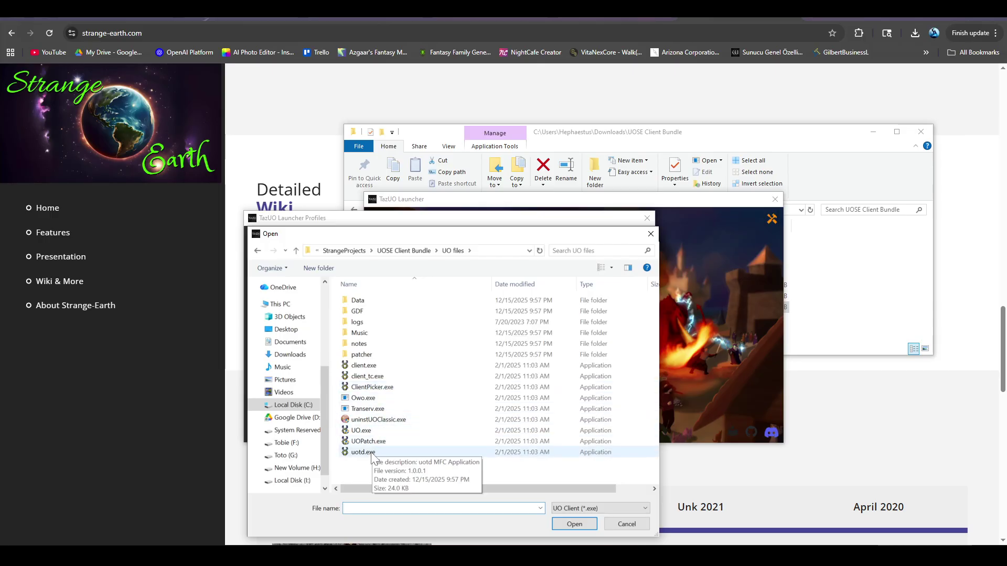
pyautogui.click(373, 373)
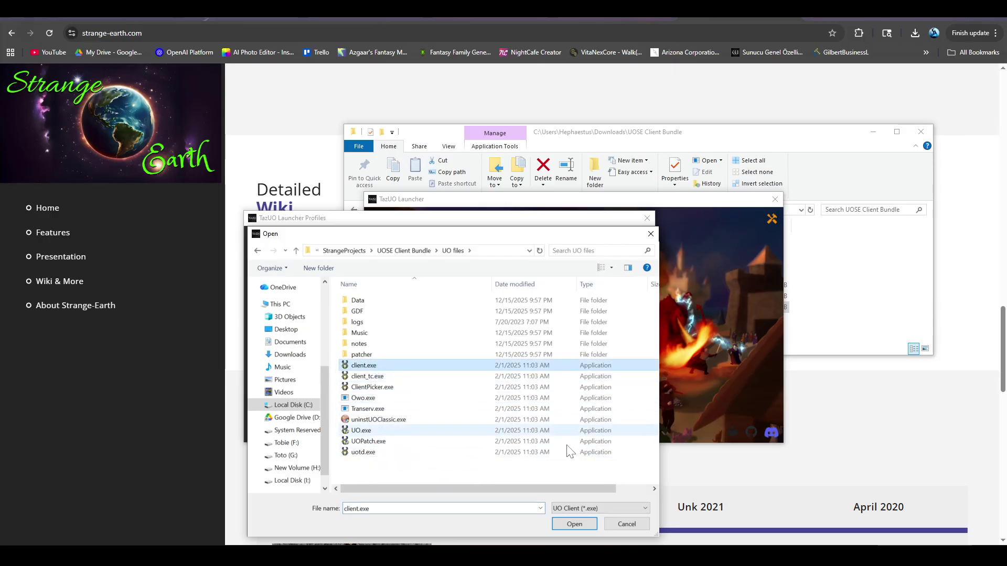
pyautogui.click(574, 524)
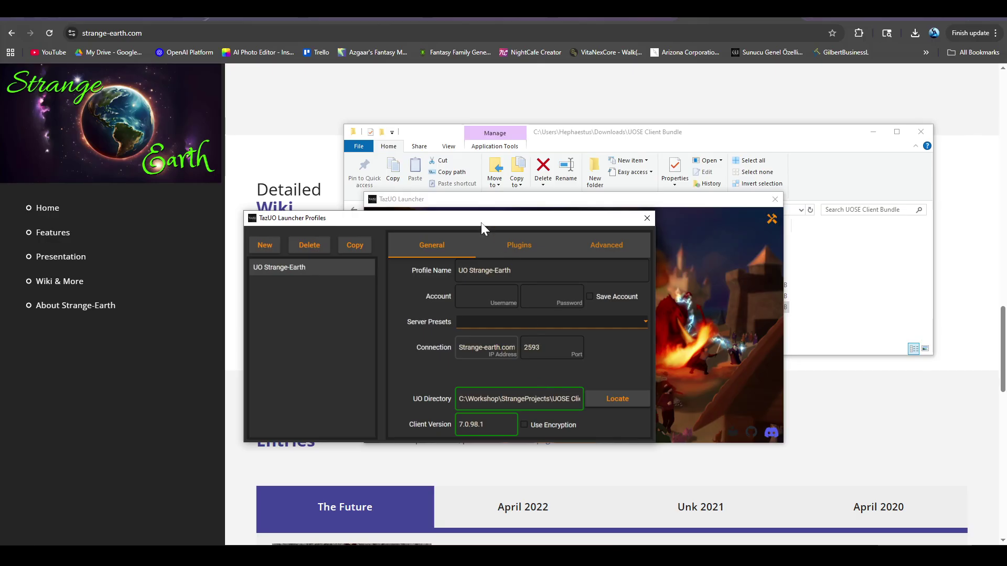
# Check the profile's plugin and advanced settings, return to its general settings and close the profile editor
pyautogui.click(508, 245)
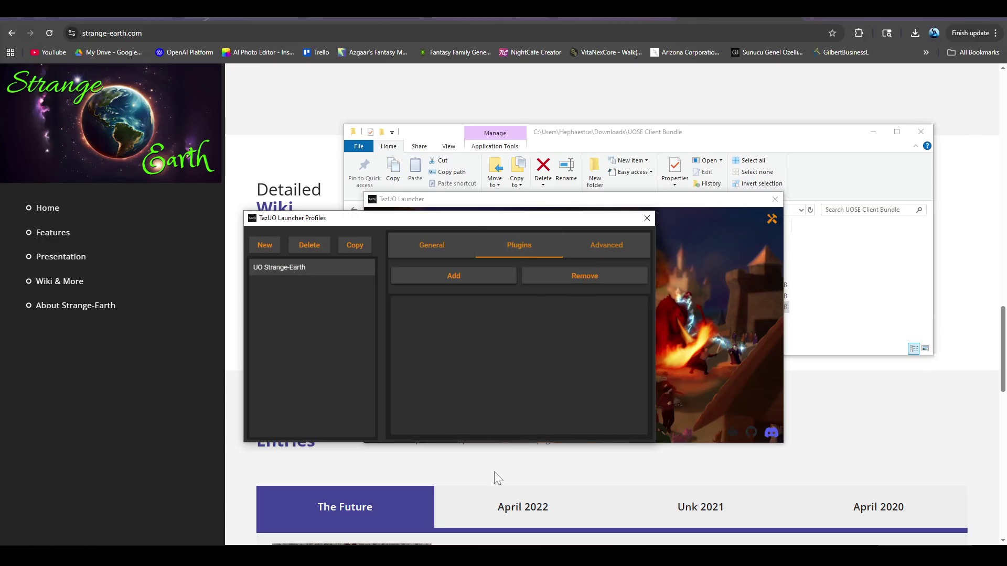
pyautogui.click(606, 243)
pyautogui.click(419, 246)
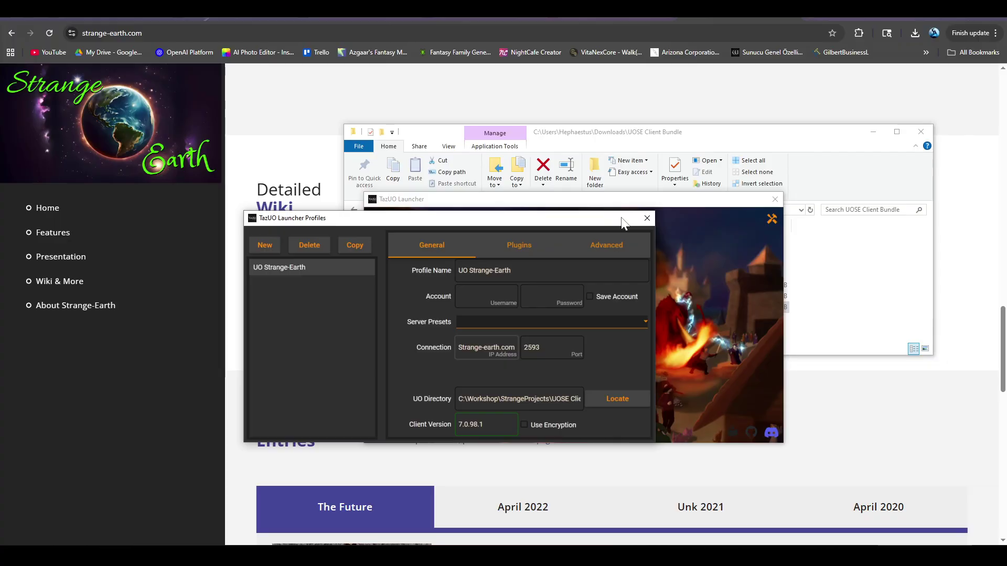
pyautogui.click(647, 218)
# Launch the game with the UO Strange-Earth profile and turn off the music on the login screen
pyautogui.click(545, 341)
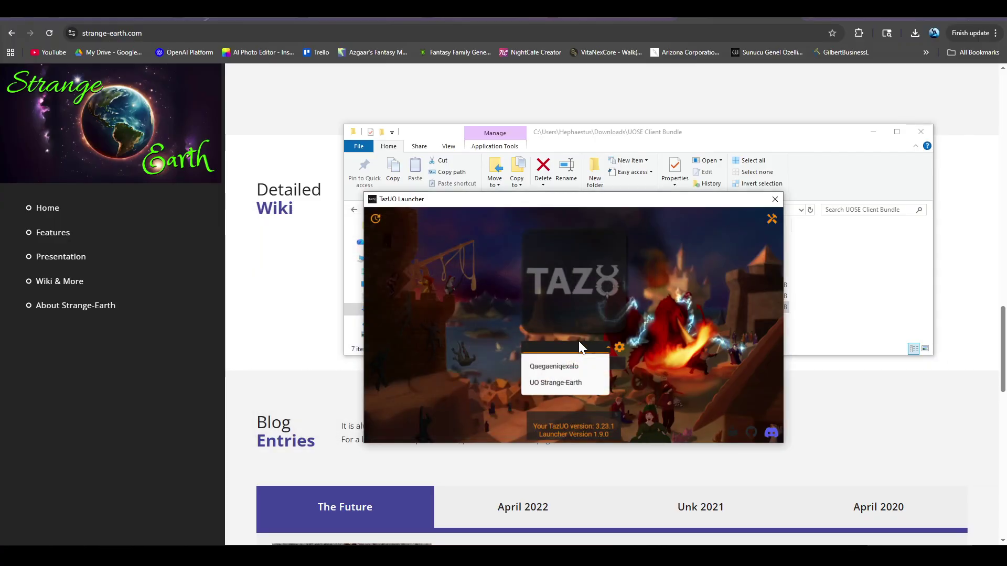
pyautogui.click(567, 386)
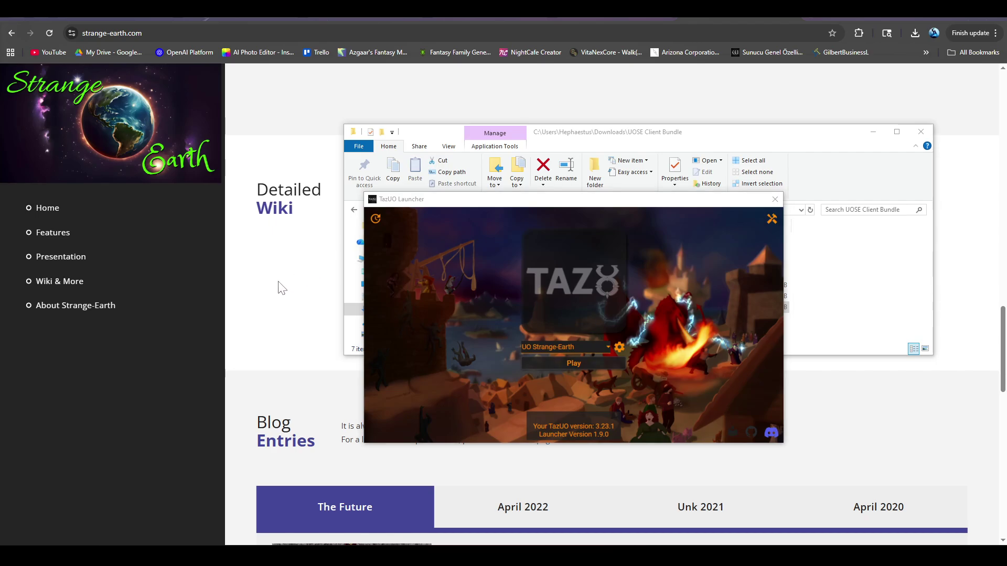
pyautogui.moveTo(404, 76); pyautogui.dragTo(531, 116)
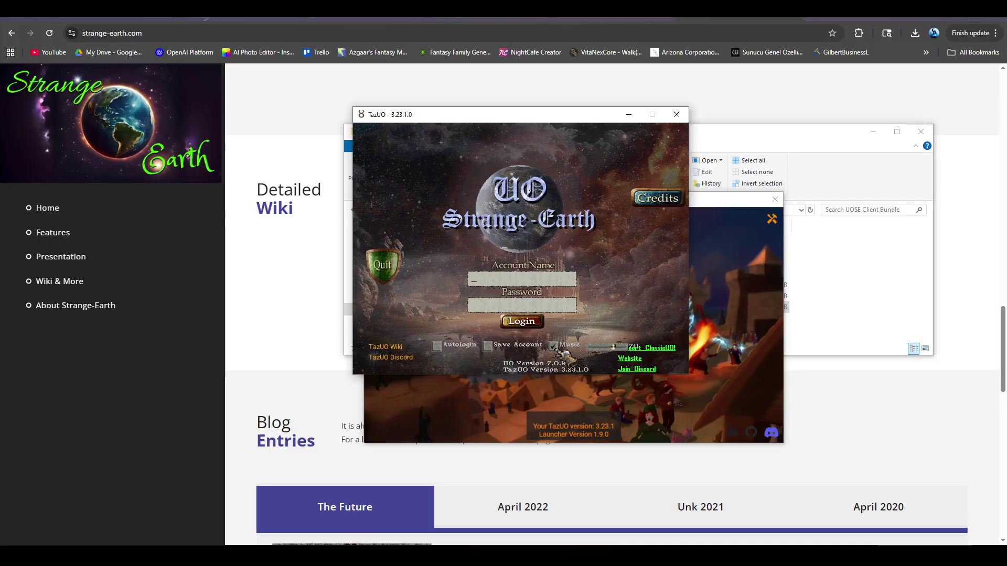
pyautogui.click(555, 346)
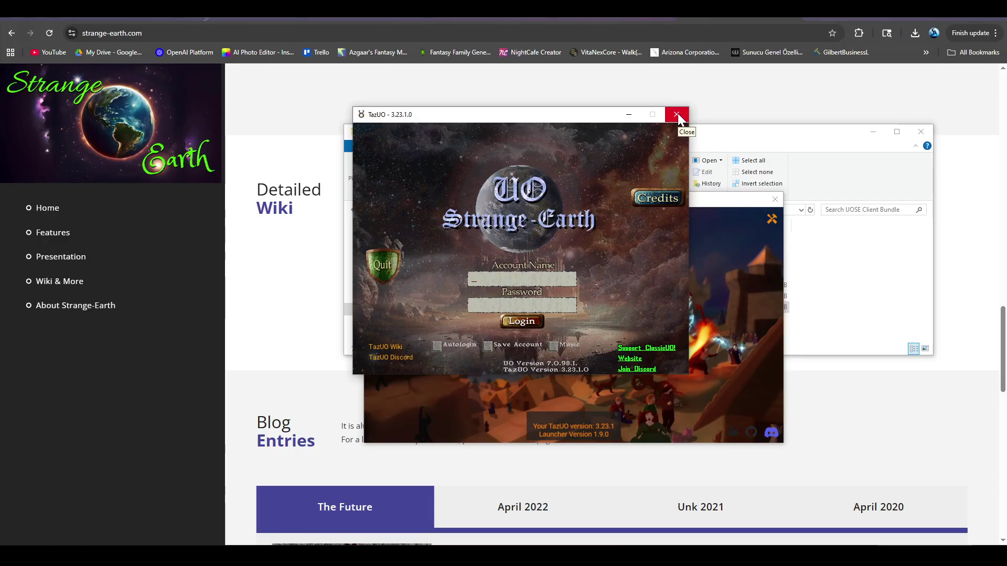
# Spread the TazUO login window, the launcher and the UOSE Client Bundle folder window apart across the desktop
pyautogui.moveTo(590, 118); pyautogui.dragTo(248, 202)
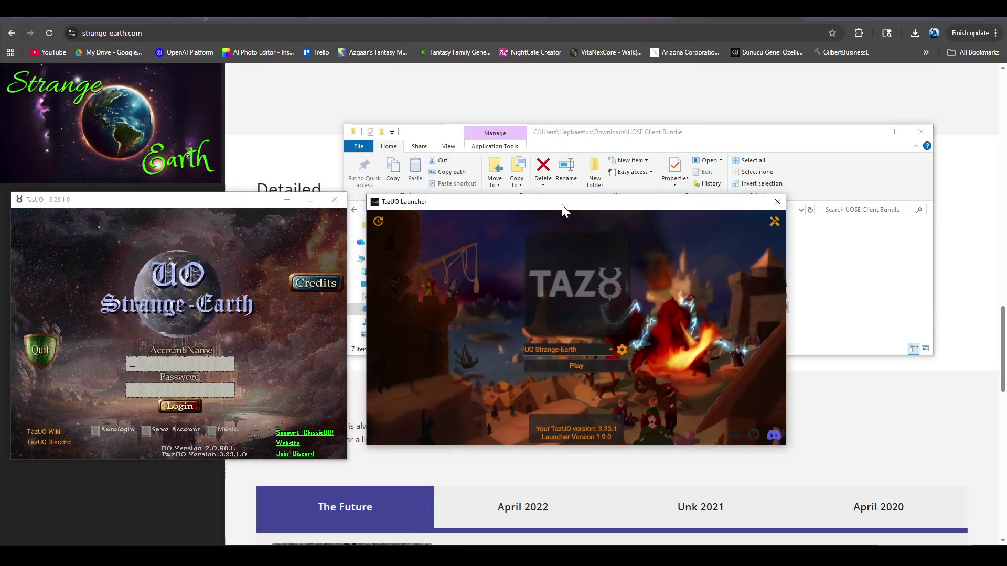
pyautogui.moveTo(562, 204); pyautogui.dragTo(636, 245)
pyautogui.moveTo(619, 135); pyautogui.dragTo(564, 101)
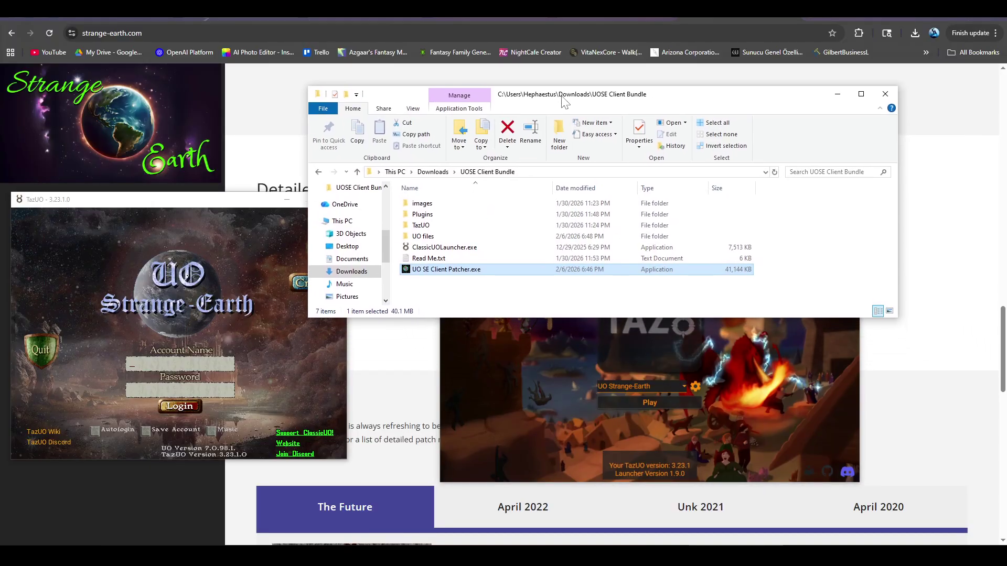
pyautogui.moveTo(207, 202); pyautogui.dragTo(234, 266)
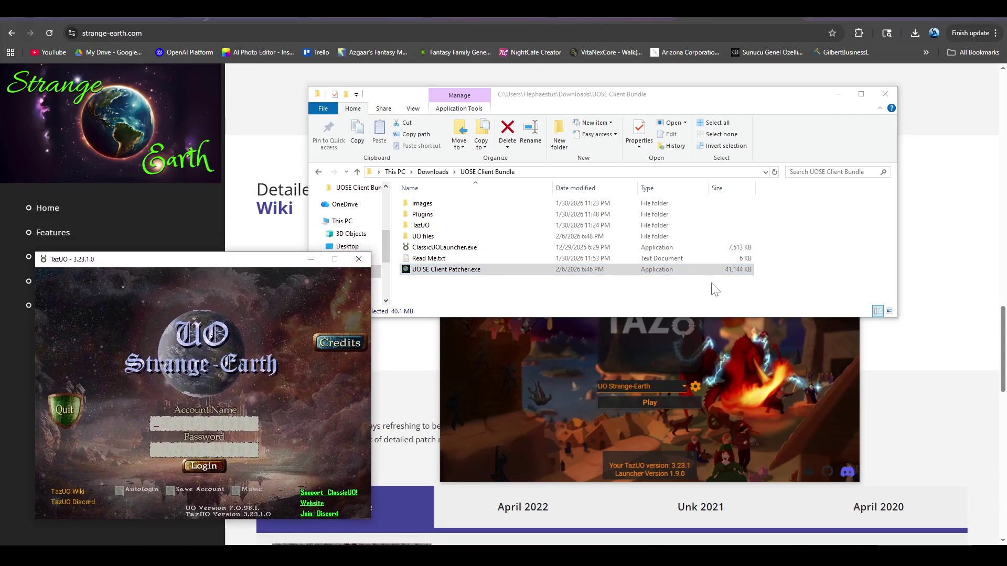
pyautogui.moveTo(813, 97); pyautogui.dragTo(849, 80)
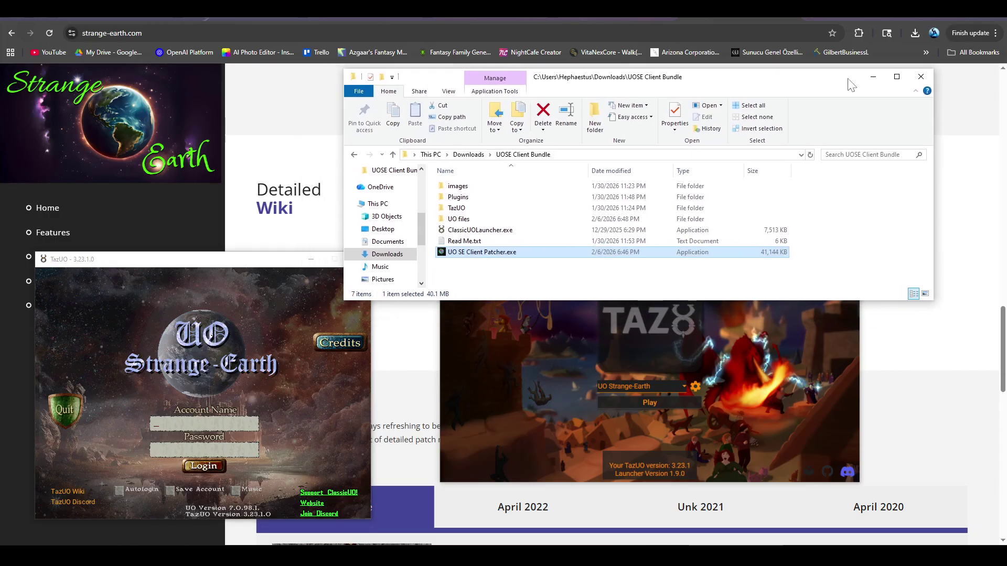
pyautogui.click(243, 260)
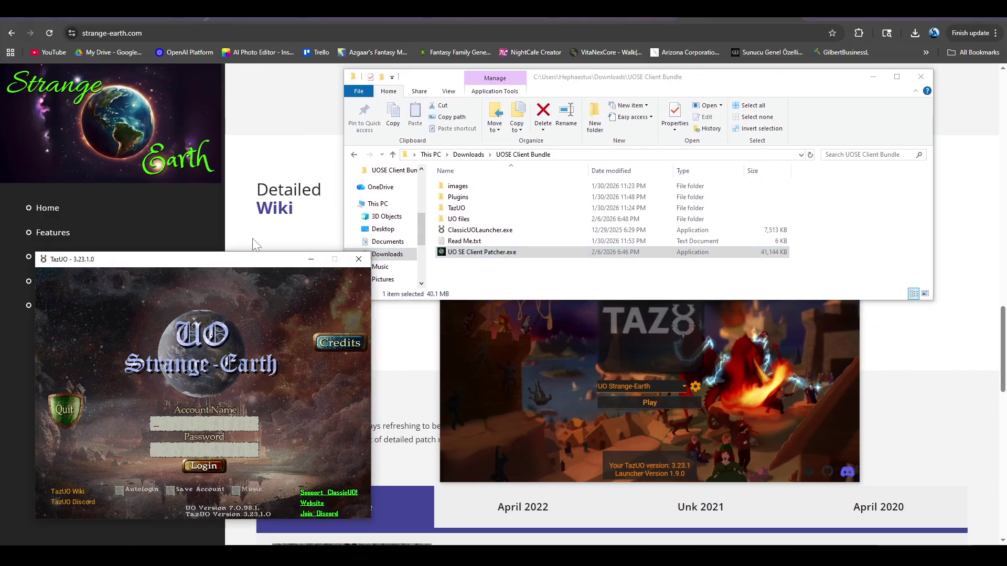
pyautogui.click(475, 286)
# Switch to the Strange-Earth website, return to the start of its home page and reposition the TazUO login window over it
pyautogui.click(411, 337)
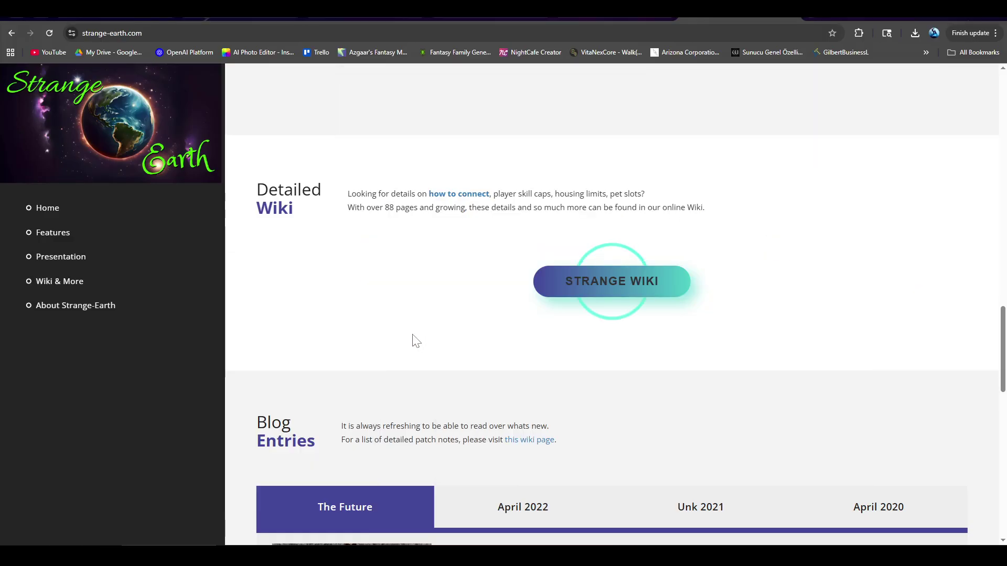
pyautogui.scroll(15, 617, 229)
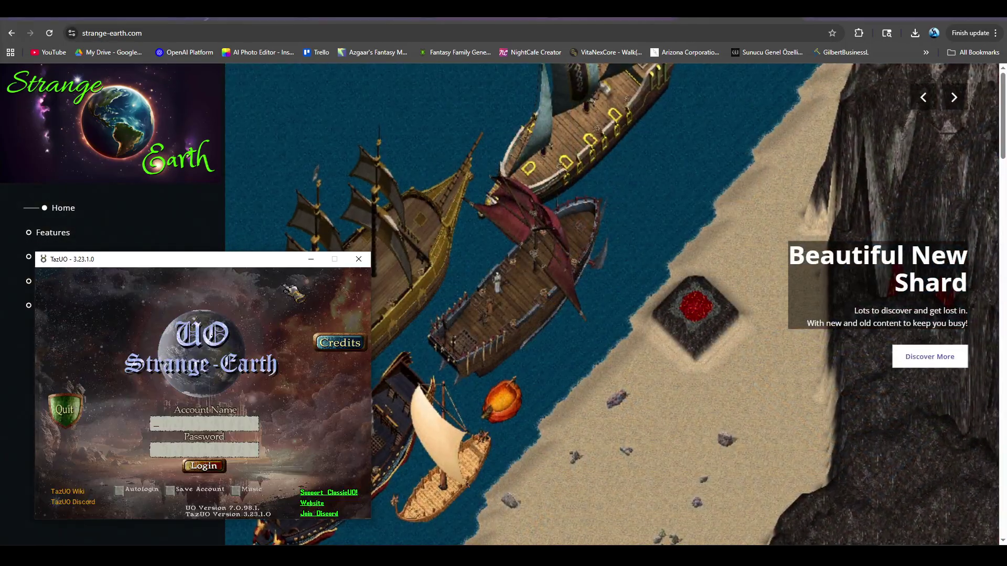
pyautogui.moveTo(259, 264); pyautogui.dragTo(367, 185)
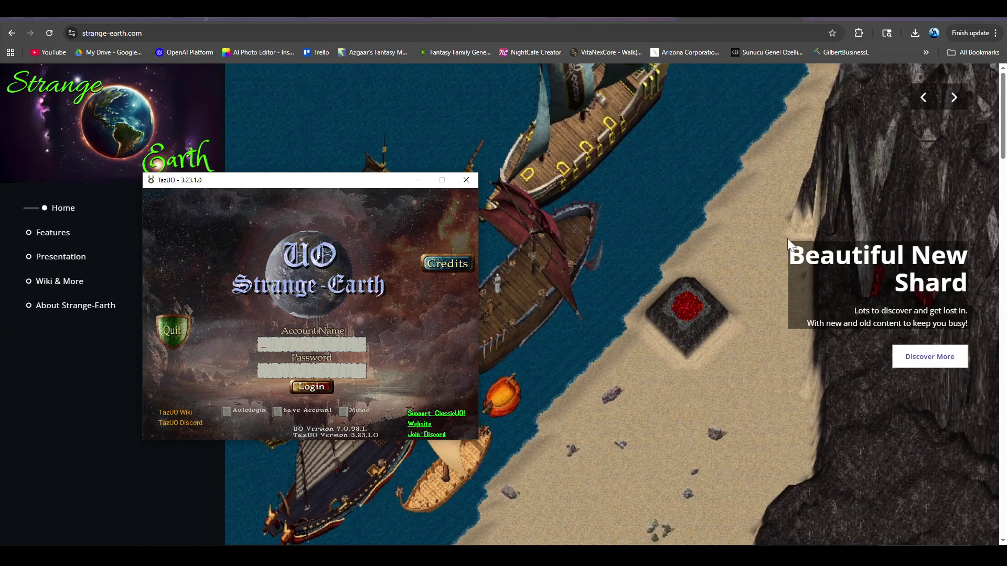